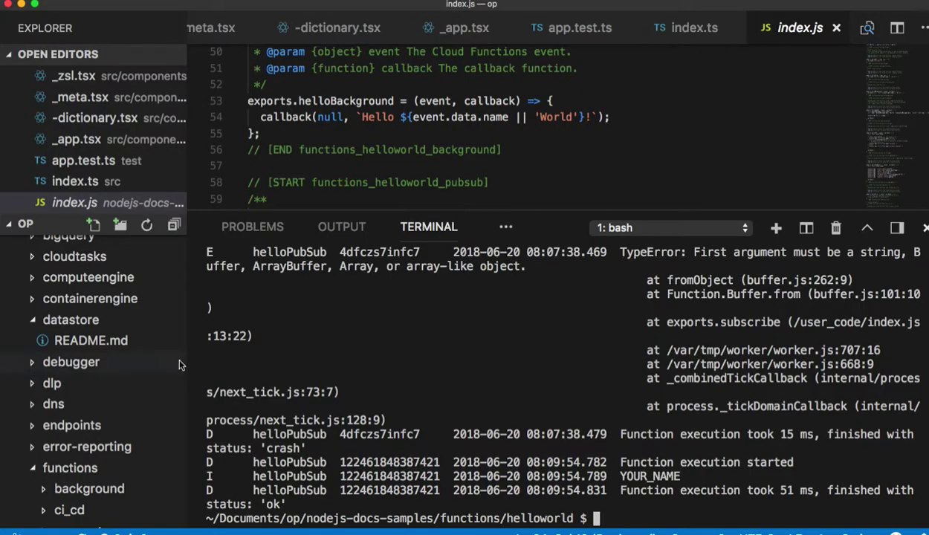
Step: Collapse the nodejs-docs-samples folder in the OP project tree and expand the public folder
scroll(154, 354, up, 5)
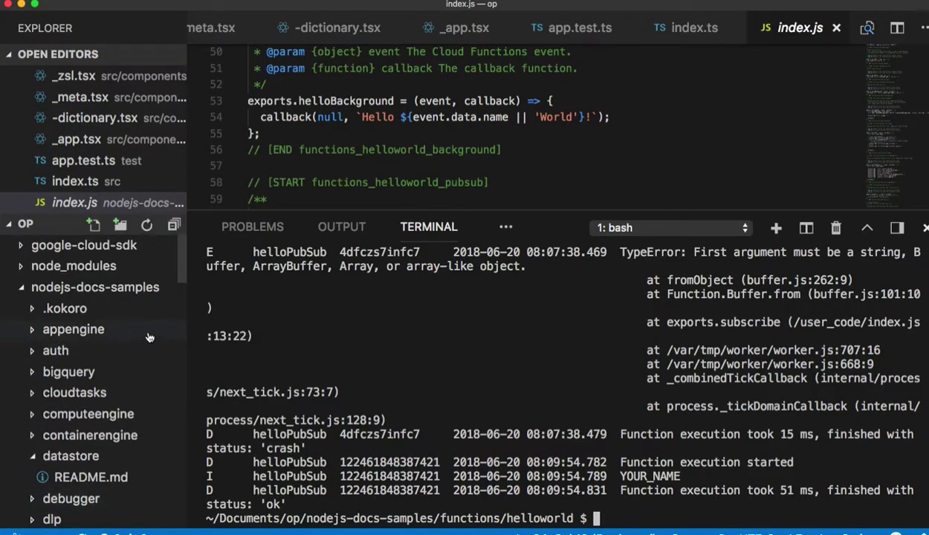
click(23, 291)
scroll(21, 301, down, 2)
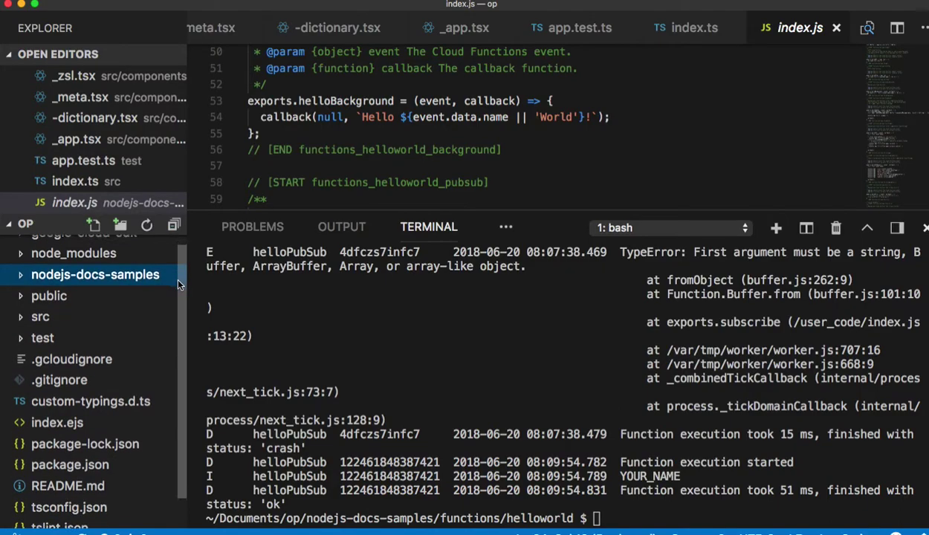
click(21, 303)
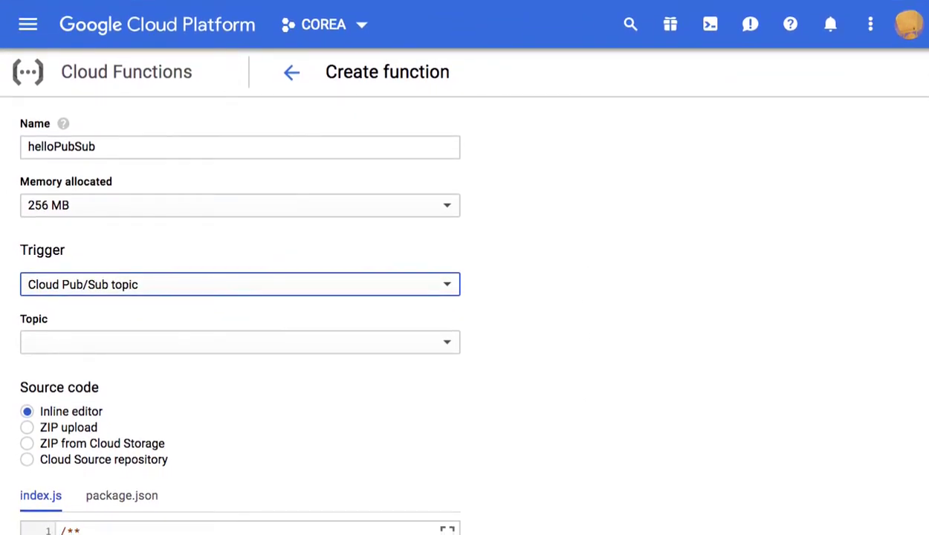
Step: View the topics available for the function's Pub/Sub trigger, and go to the Pub/Sub Topics page
click(110, 347)
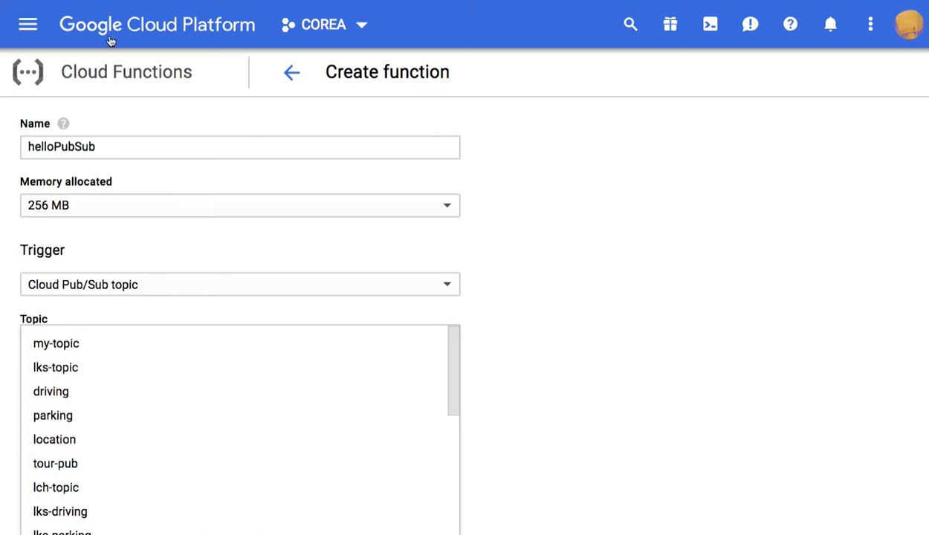
click(28, 25)
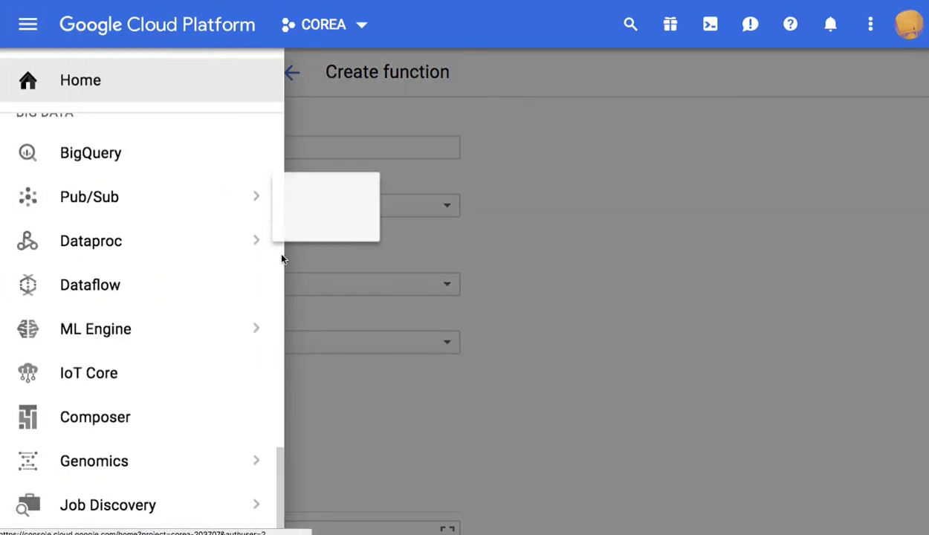
scroll(274, 458, down, 2)
drag(281, 474, 281, 413)
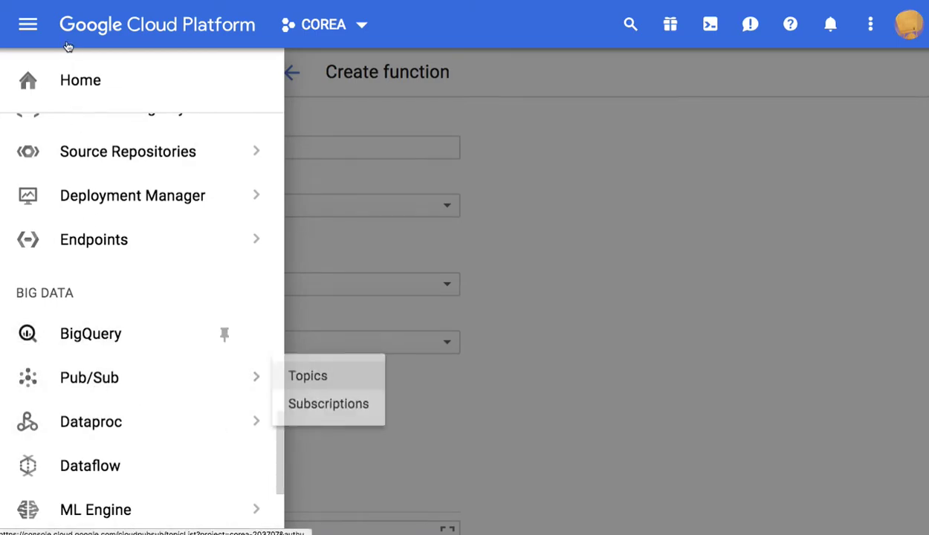
mouse_move(112, 380)
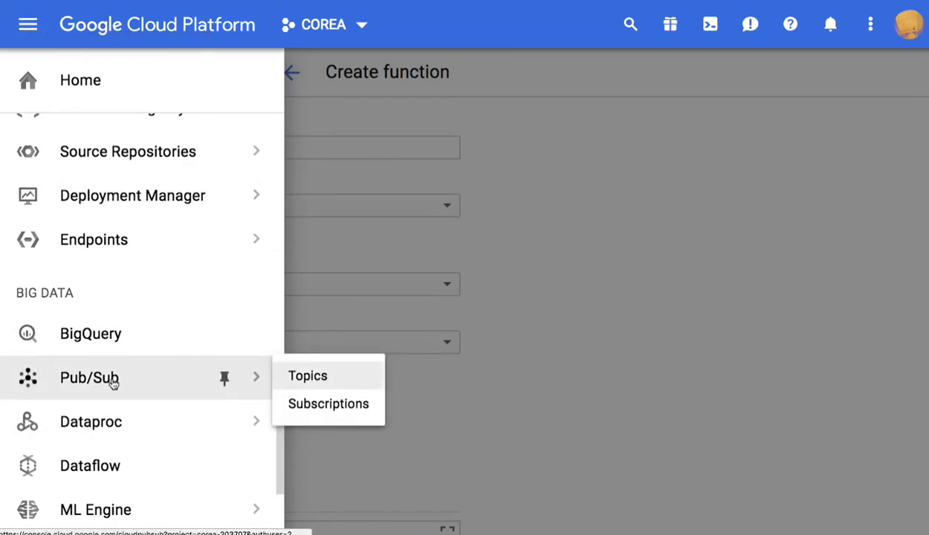
click(319, 383)
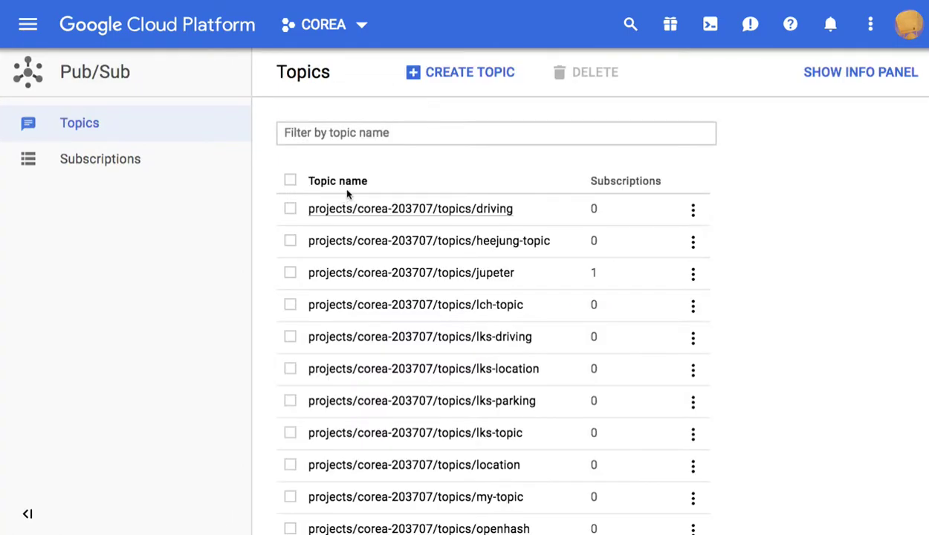
Step: Search the Pub/Sub topics for "open" and for the name "init-zsl"
click(355, 133)
text(open)
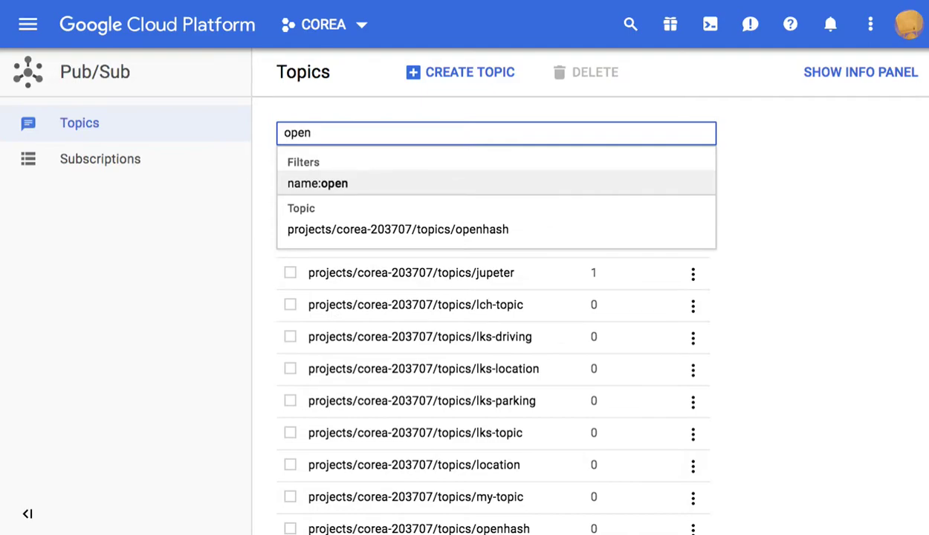
key(BackSpace)
key(BackSpace)
key(BackSpace)
key(BackSpace)
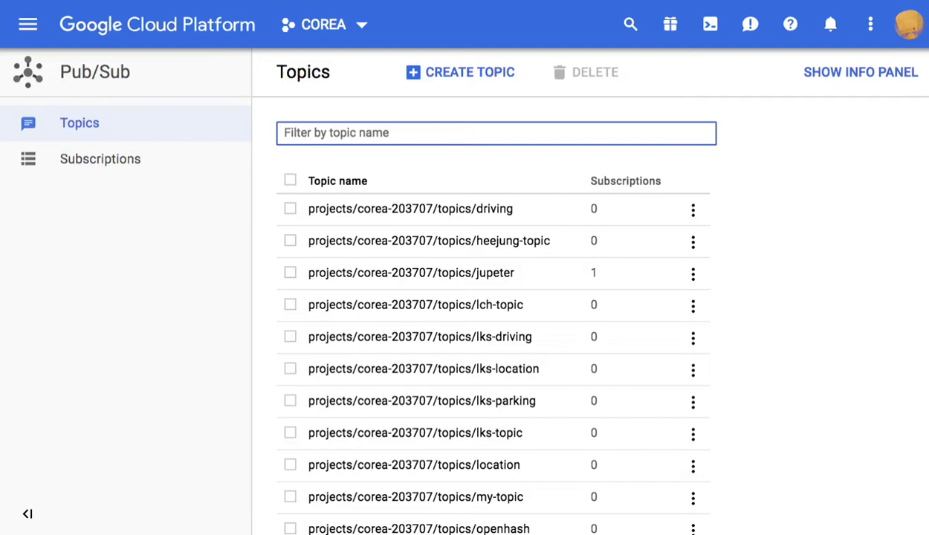
text(init-zsl)
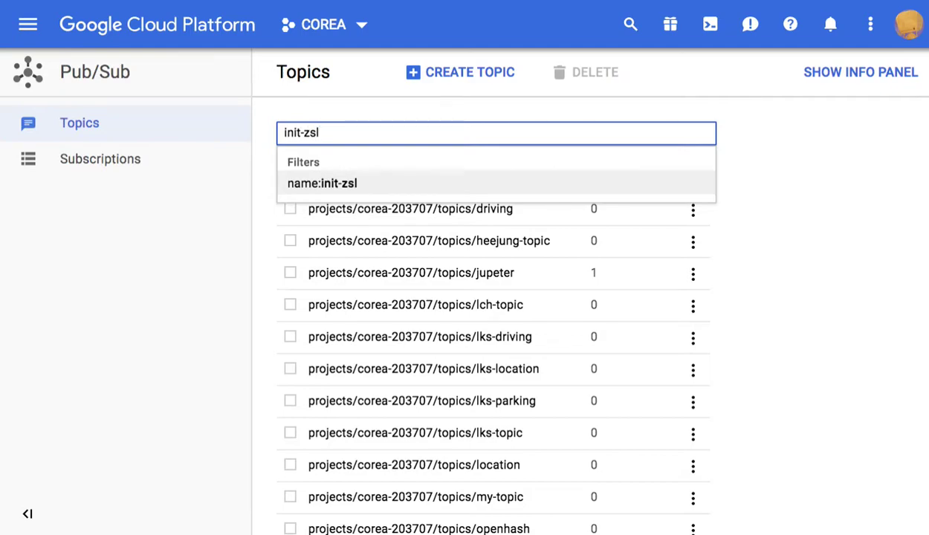
key(Return)
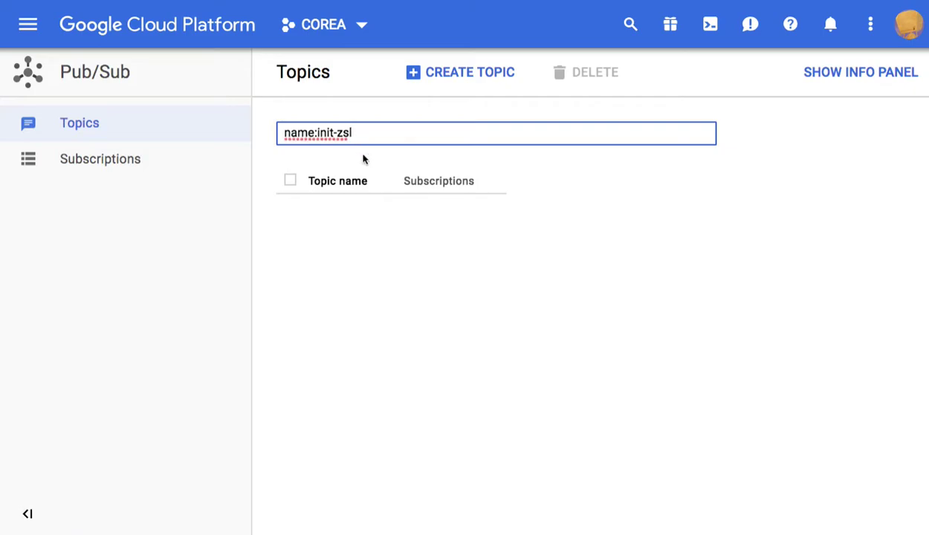
Step: Clear the topic filter and create a Pub/Sub topic named init-zsl
drag(319, 138, 272, 139)
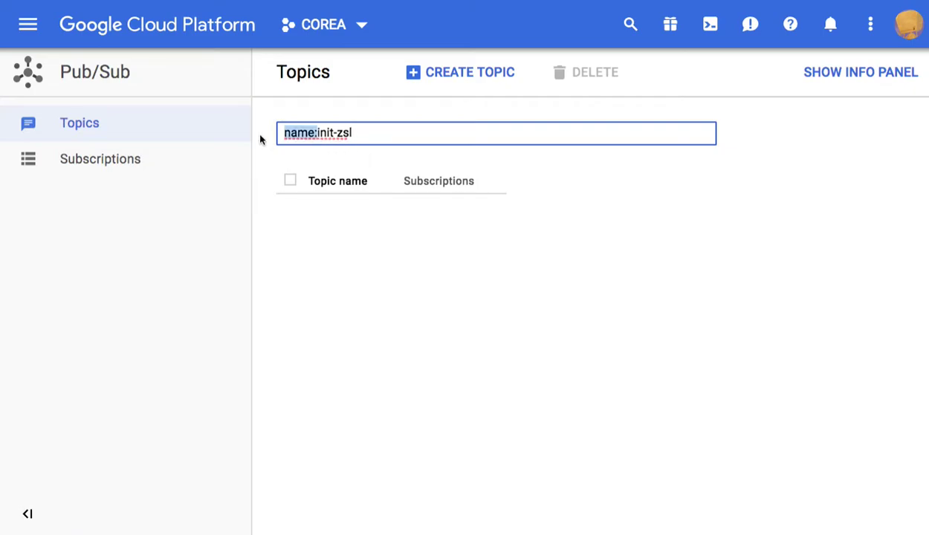
key(BackSpace)
triple_click(318, 136)
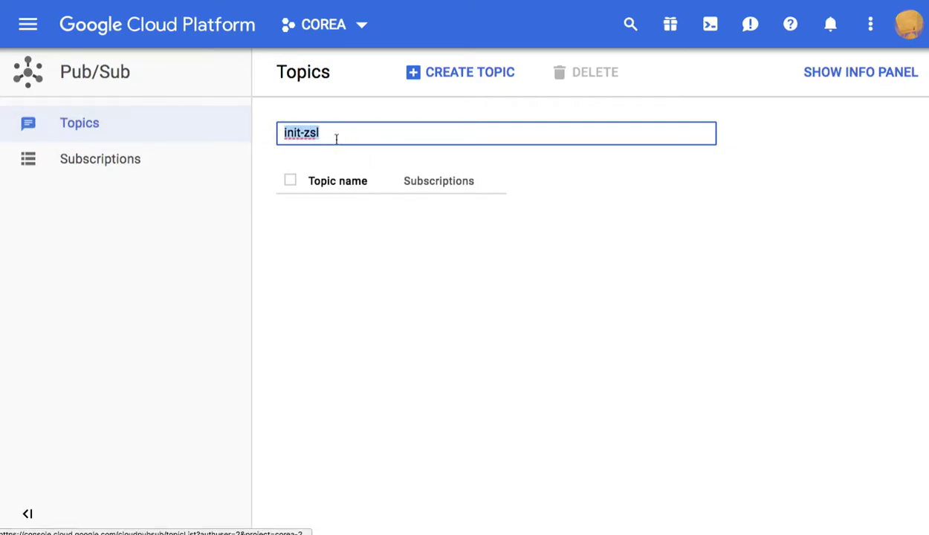
key(BackSpace)
click(469, 75)
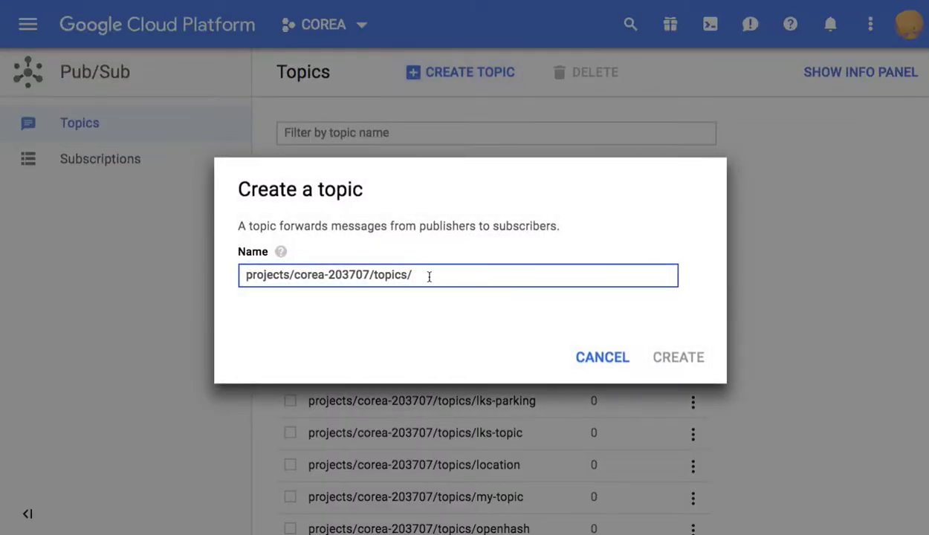
text(init-zsl)
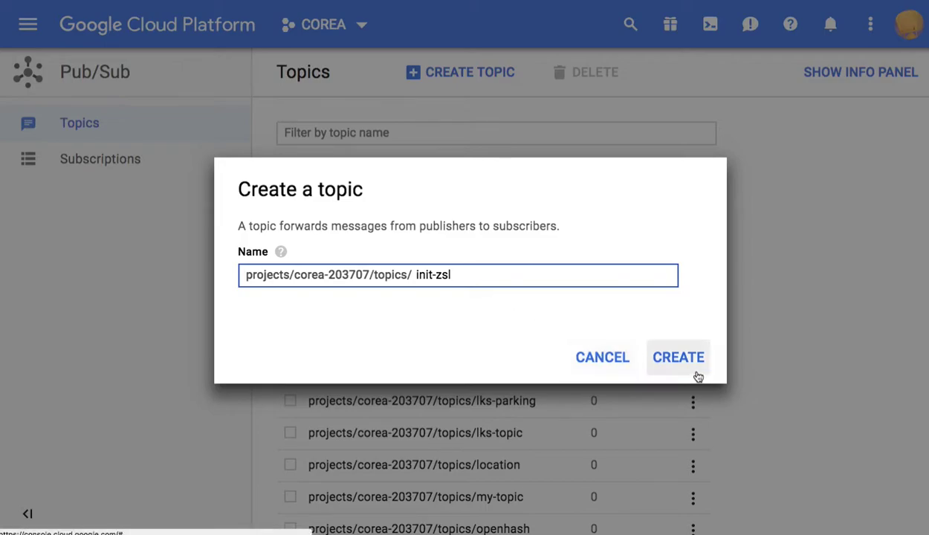
click(687, 362)
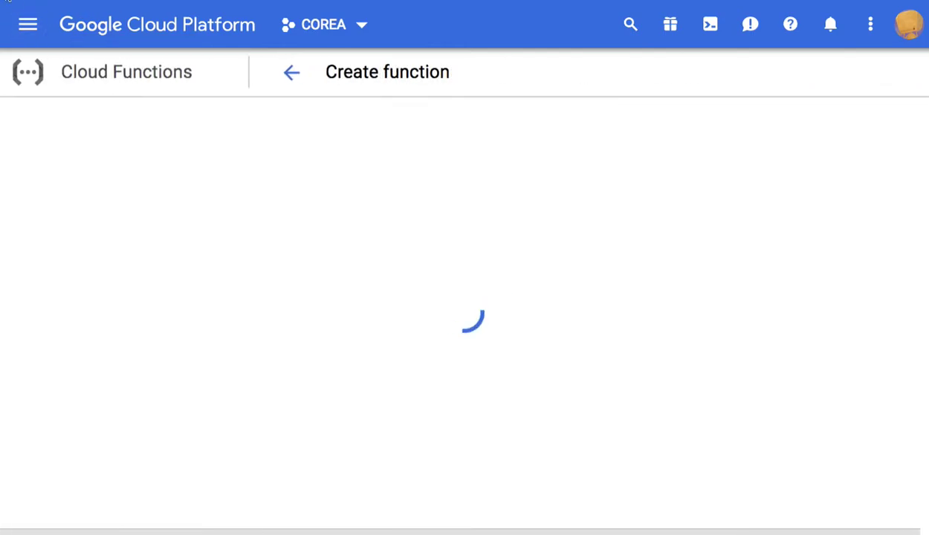
Step: Name the new cloud function init-zsl
drag(216, 149, 13, 143)
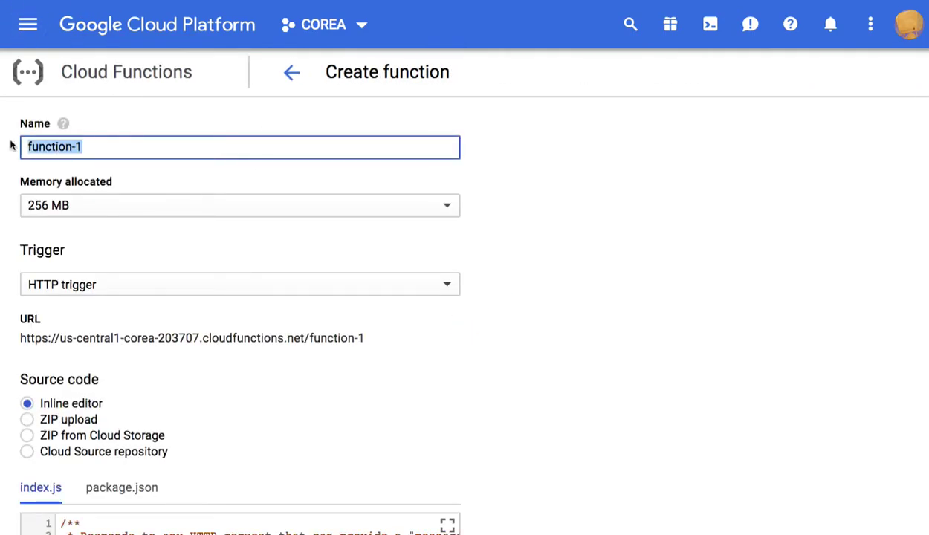
text(init)
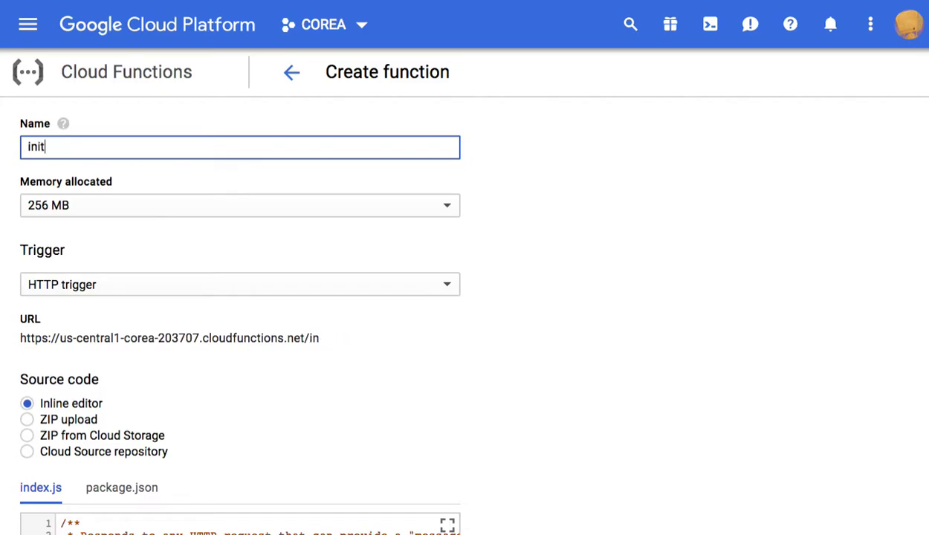
text(-zsl)
Step: Set the function's trigger to Cloud Pub/Sub topic and choose init-zsl as its topic
click(208, 287)
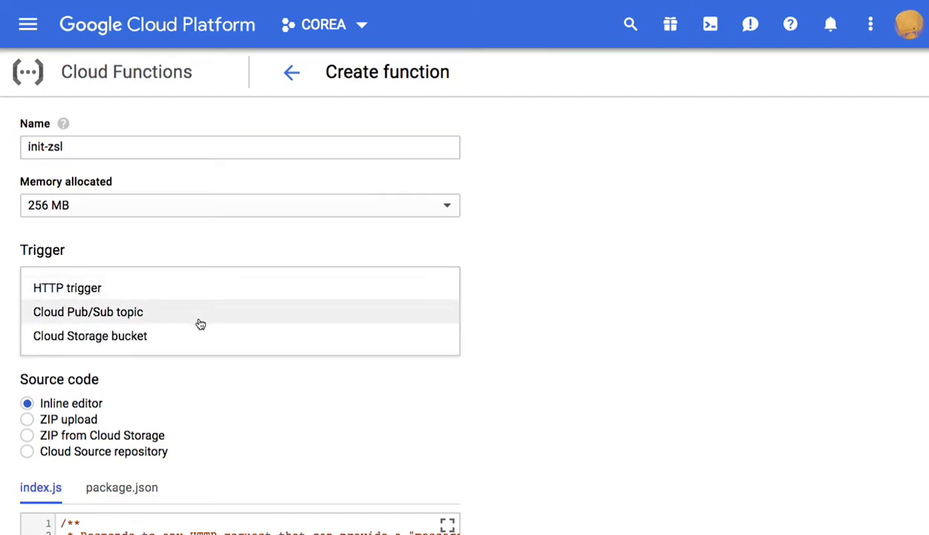
click(201, 315)
click(301, 347)
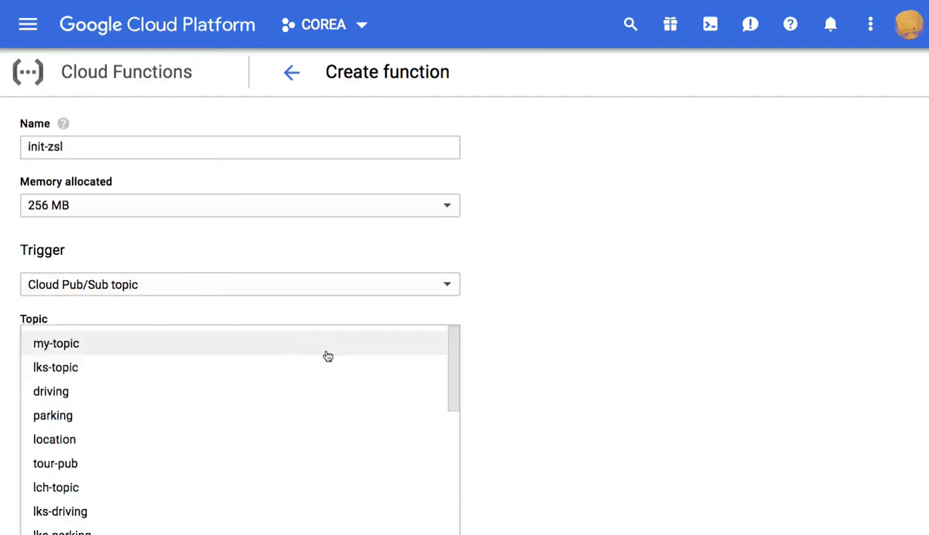
drag(440, 346, 443, 506)
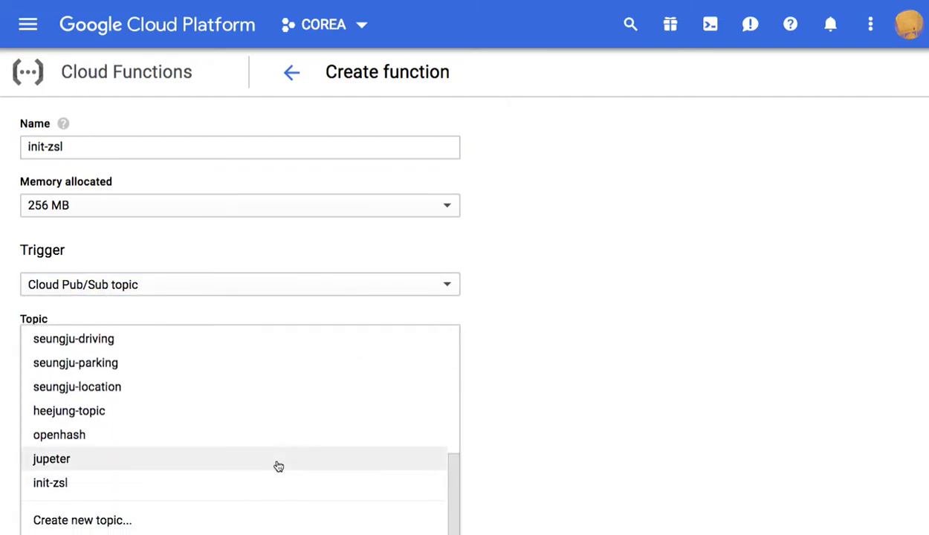
click(129, 492)
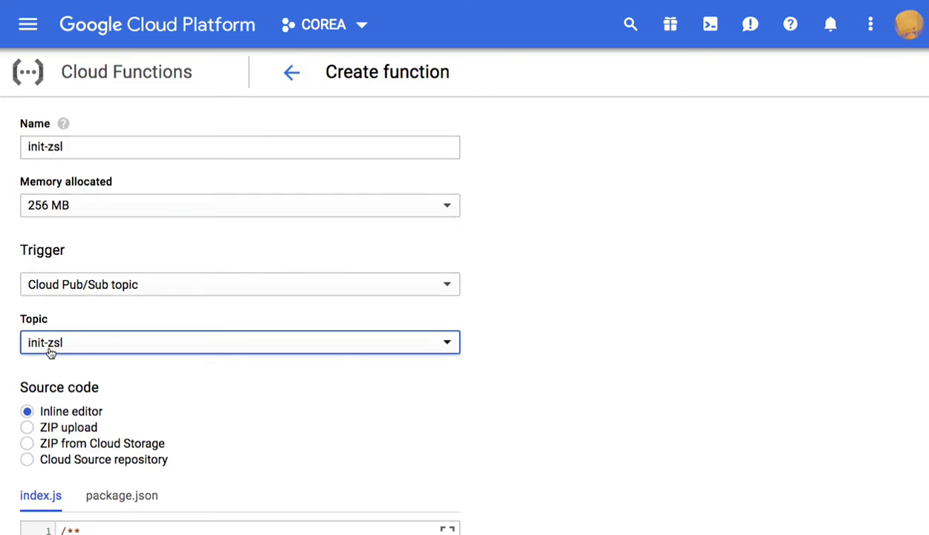
Step: Examine the event and callback parameters in the default index.js code, and review the function's name and trigger settings
scroll(234, 316, down, 1)
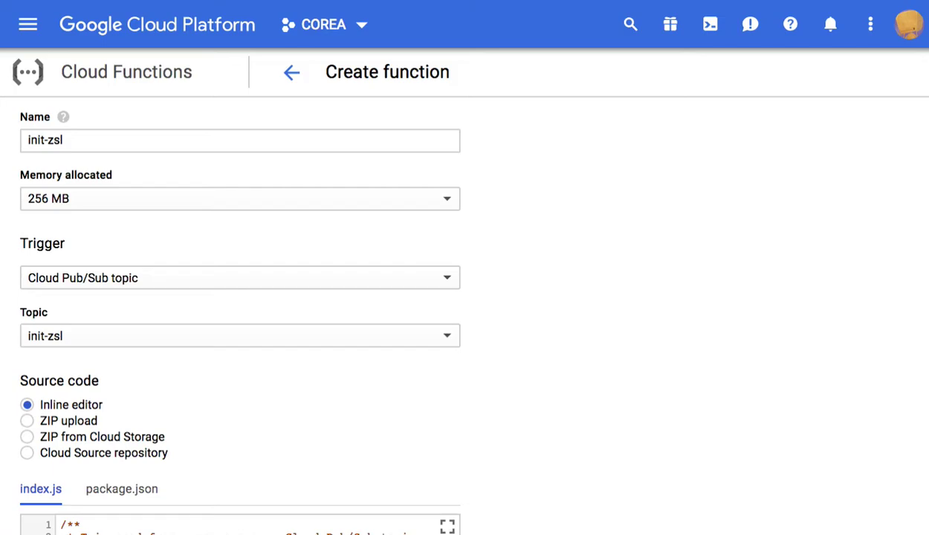
scroll(234, 313, down, 4)
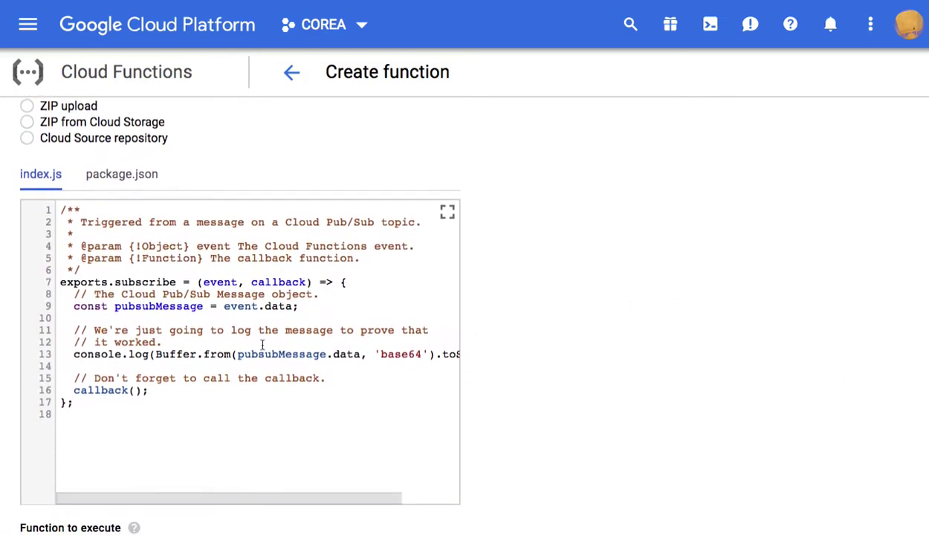
scroll(303, 348, right, 2)
scroll(303, 347, left, 2)
double_click(218, 283)
double_click(272, 283)
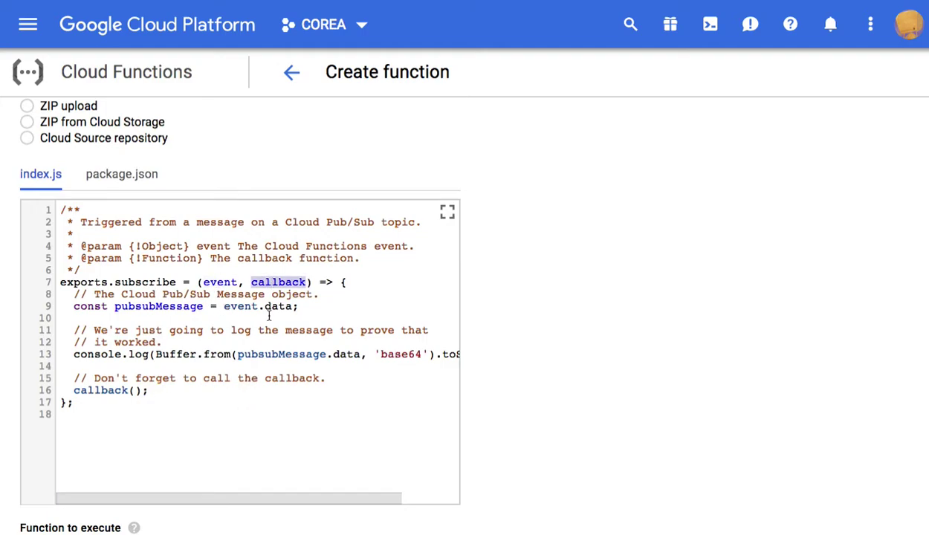
scroll(270, 316, up, 3)
scroll(220, 298, up, 1)
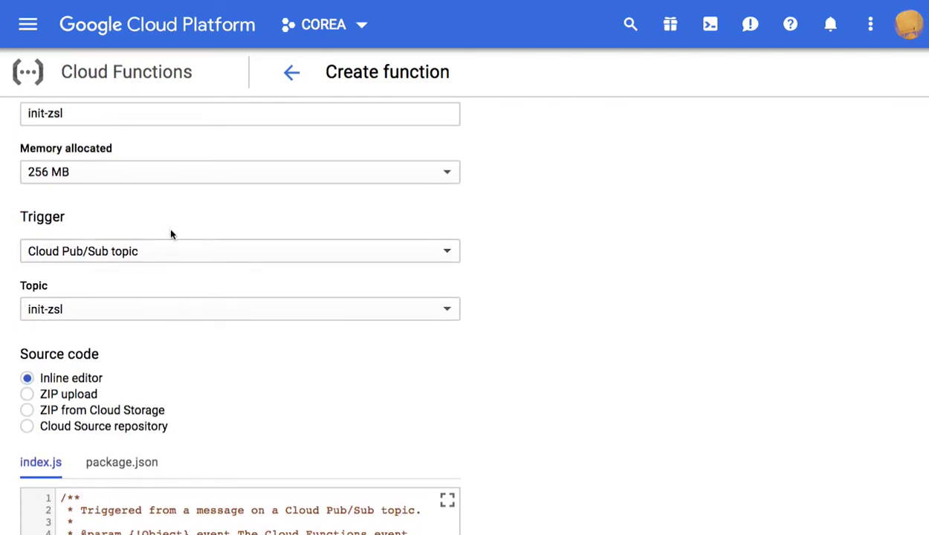
scroll(170, 235, up, 1)
click(78, 150)
drag(78, 149, 24, 147)
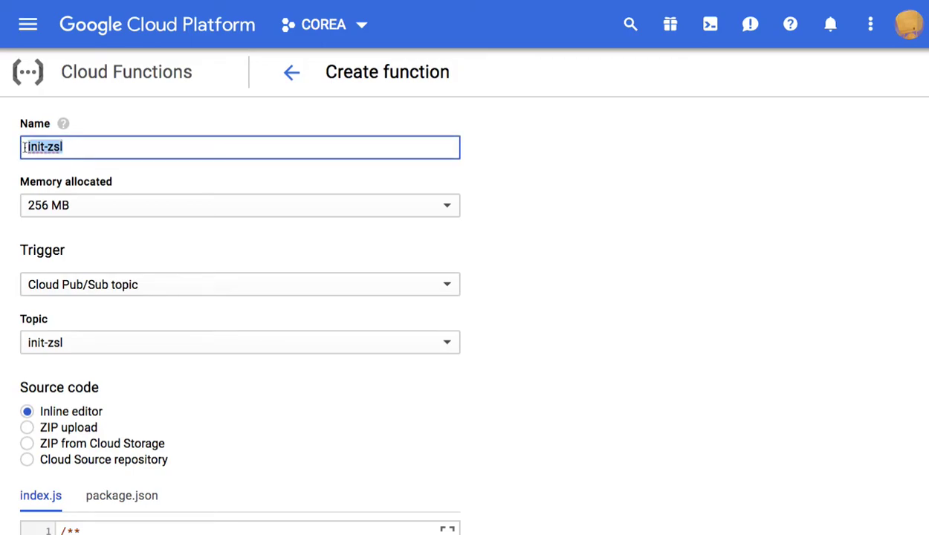
Step: Examine the exported subscribe function in index.js, enlarging the inline editor to inspect pubsubMessage and the event parameter
scroll(713, 295, down, 5)
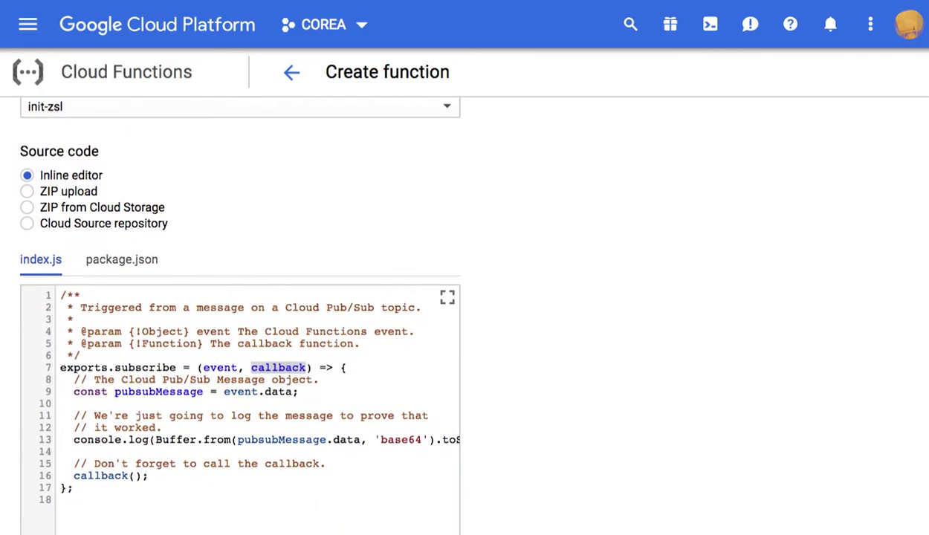
click(281, 282)
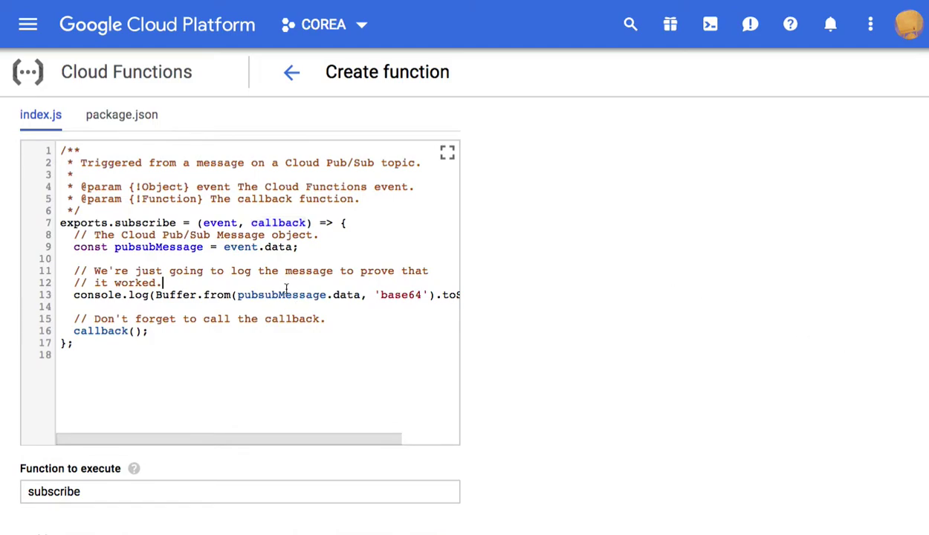
double_click(142, 223)
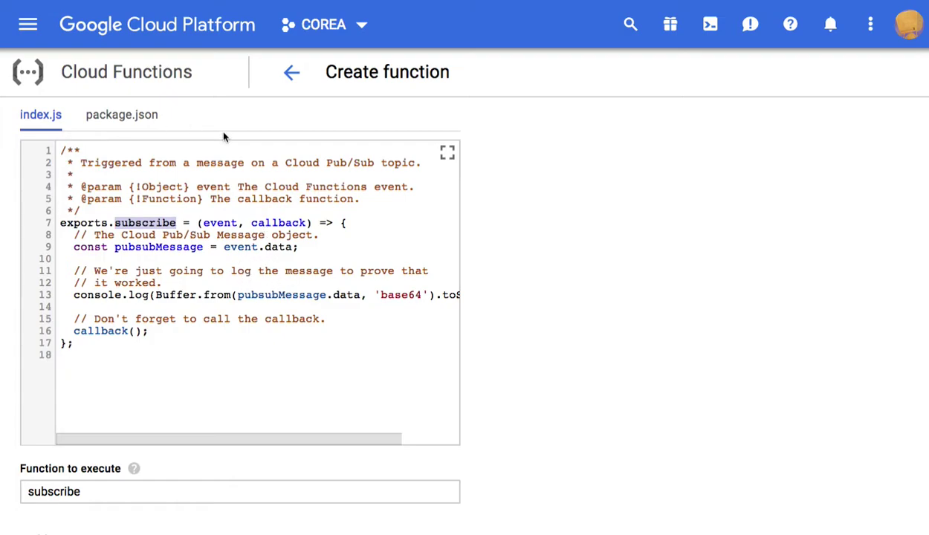
click(196, 223)
drag(94, 222, 236, 321)
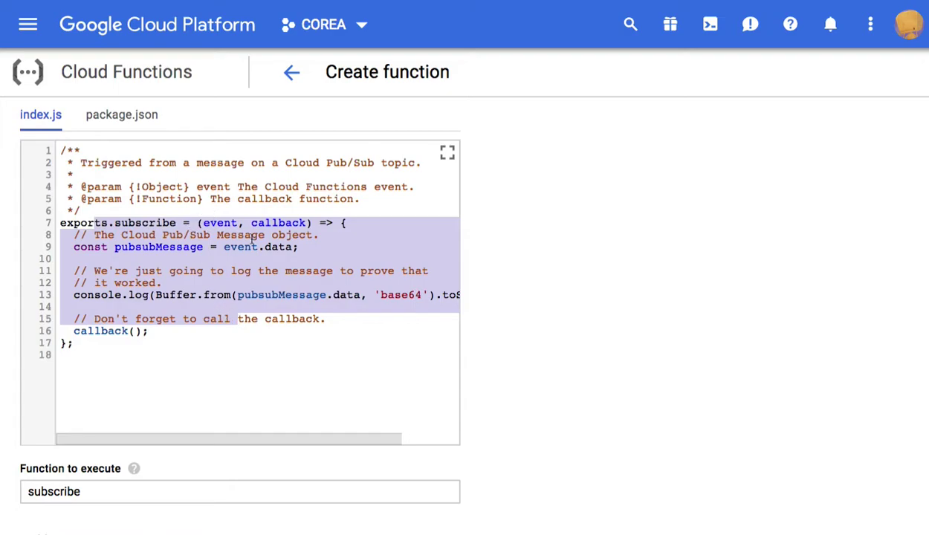
click(447, 152)
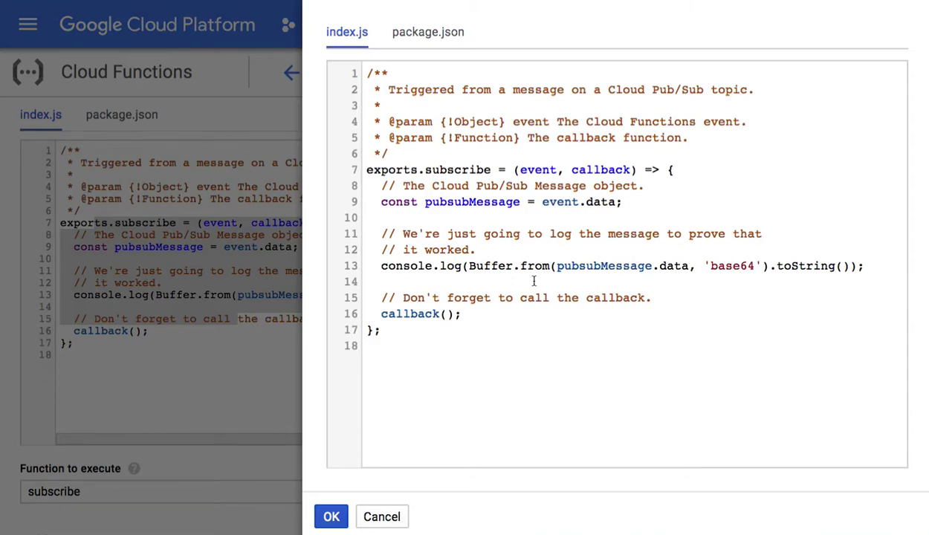
double_click(582, 267)
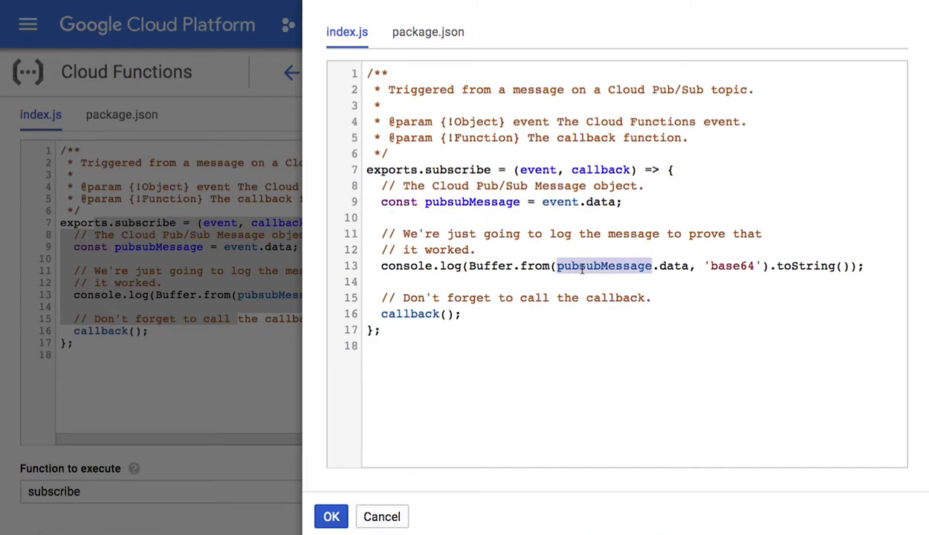
click(557, 201)
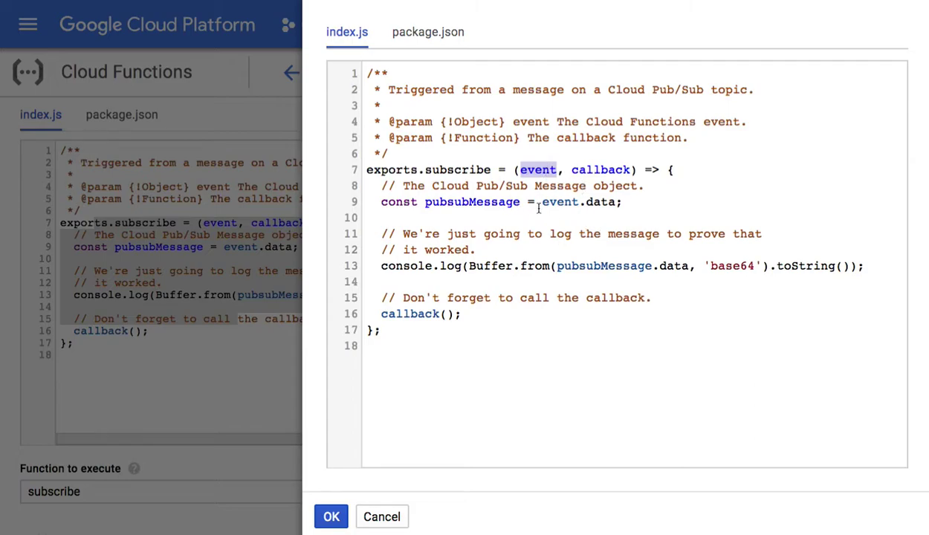
Step: Examine how the enlarged index.js reads event.data into pubsubMessage and logs it with 'base64' and toString()
double_click(603, 202)
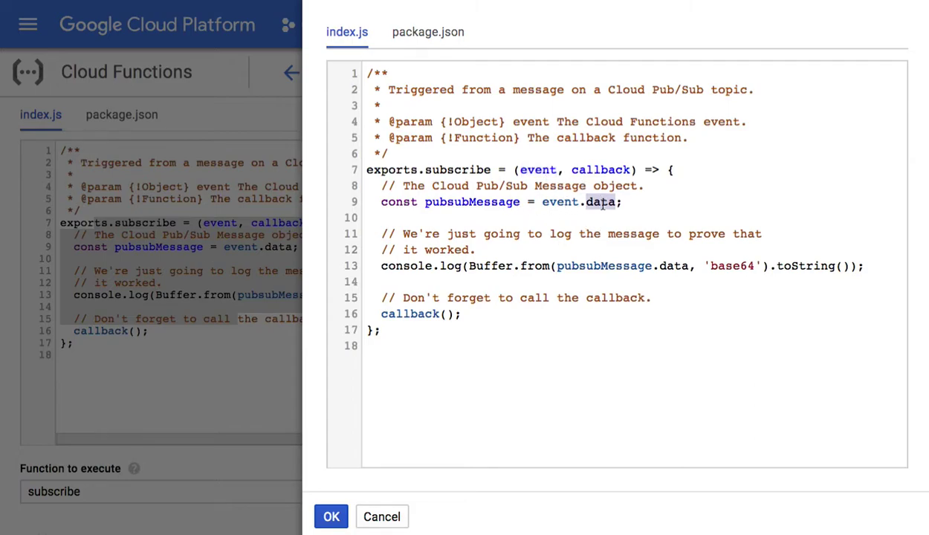
double_click(484, 205)
double_click(599, 268)
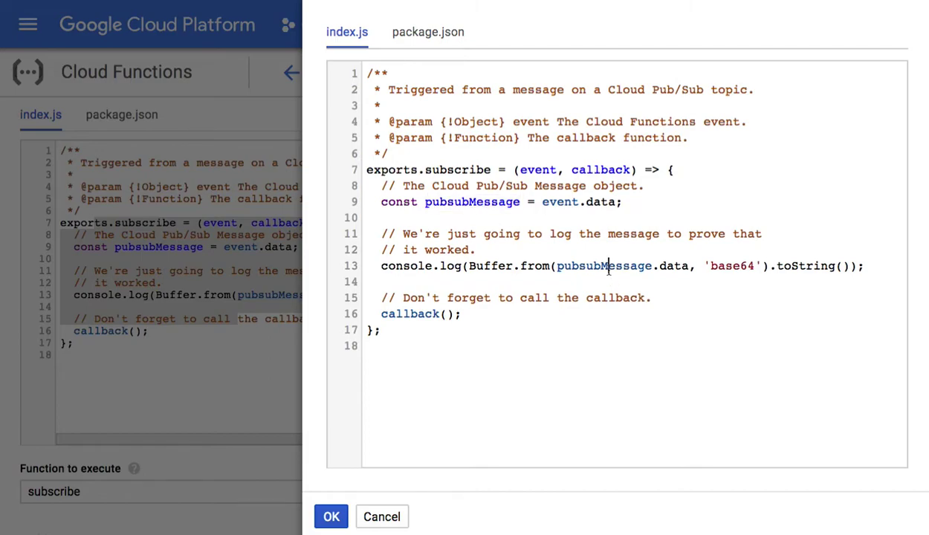
double_click(659, 264)
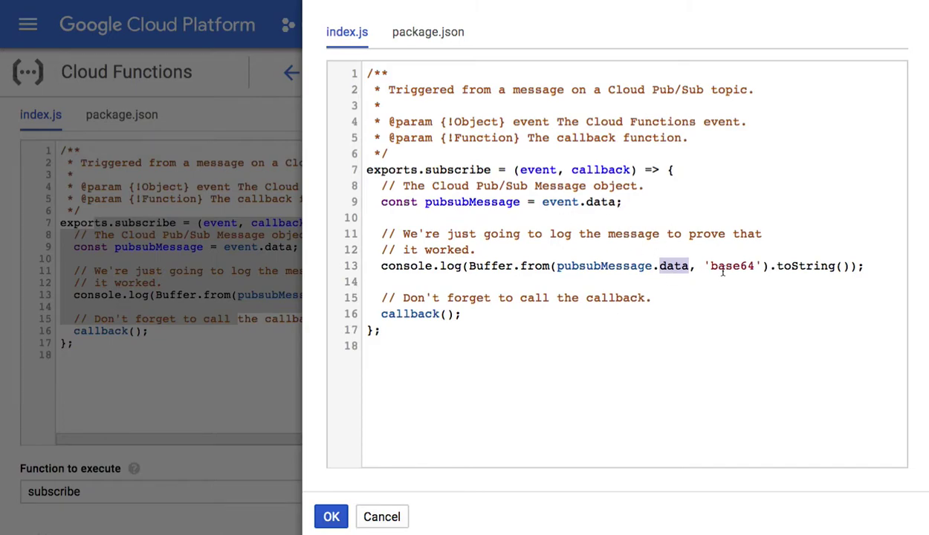
drag(710, 266, 754, 265)
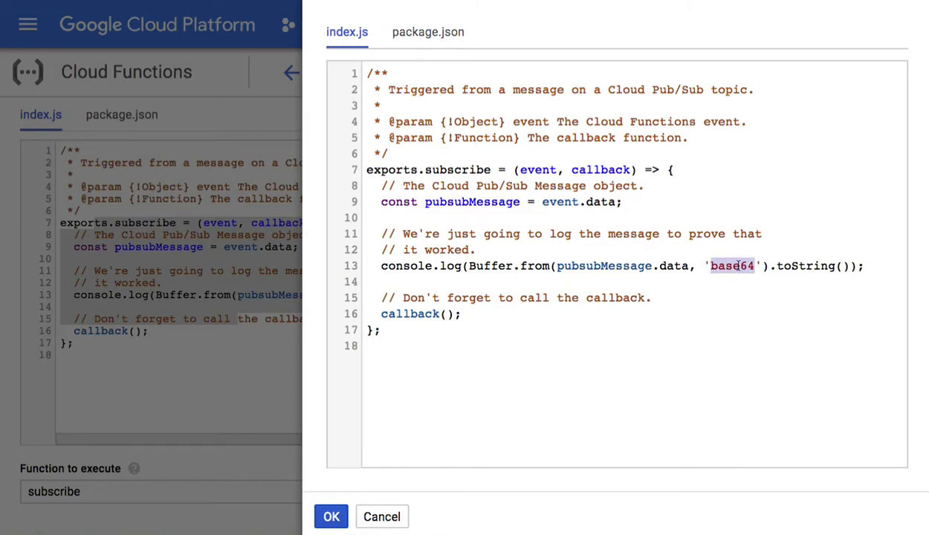
drag(777, 265, 852, 267)
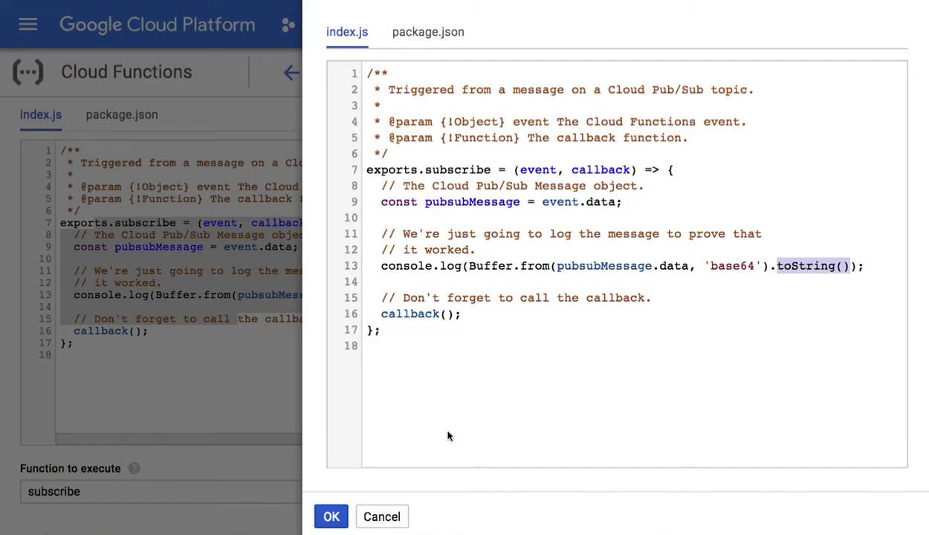
Step: Accept the enlarged code view unchanged and create the init-zsl function with subscribe as the function to execute
click(331, 518)
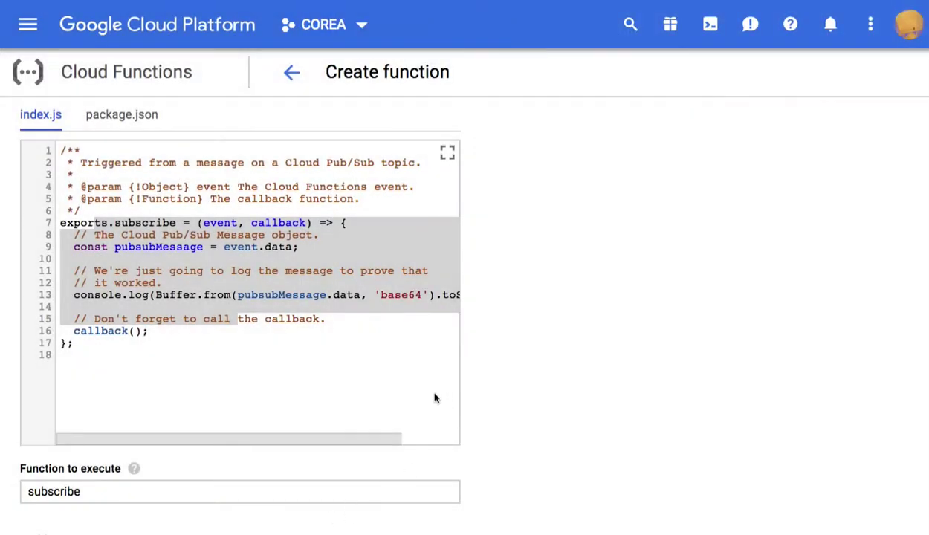
click(331, 289)
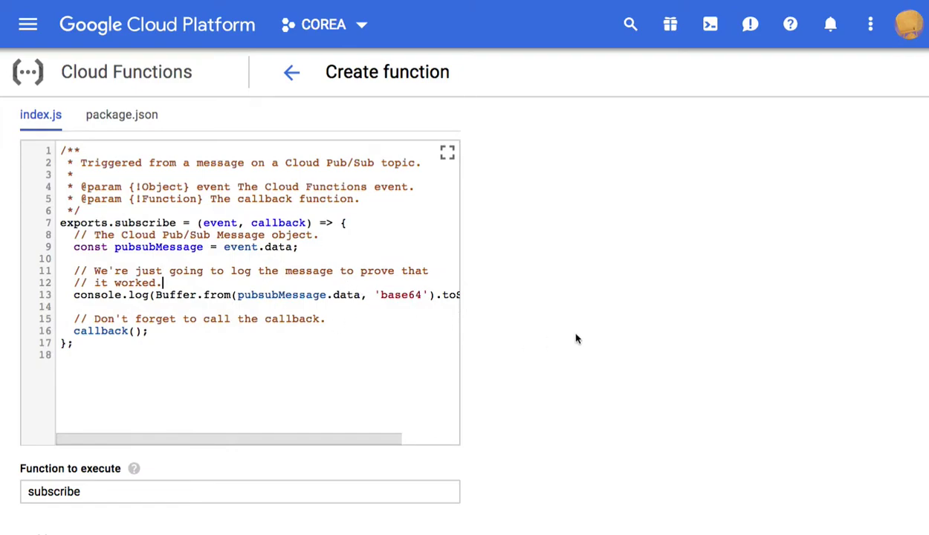
scroll(760, 457, down, 2)
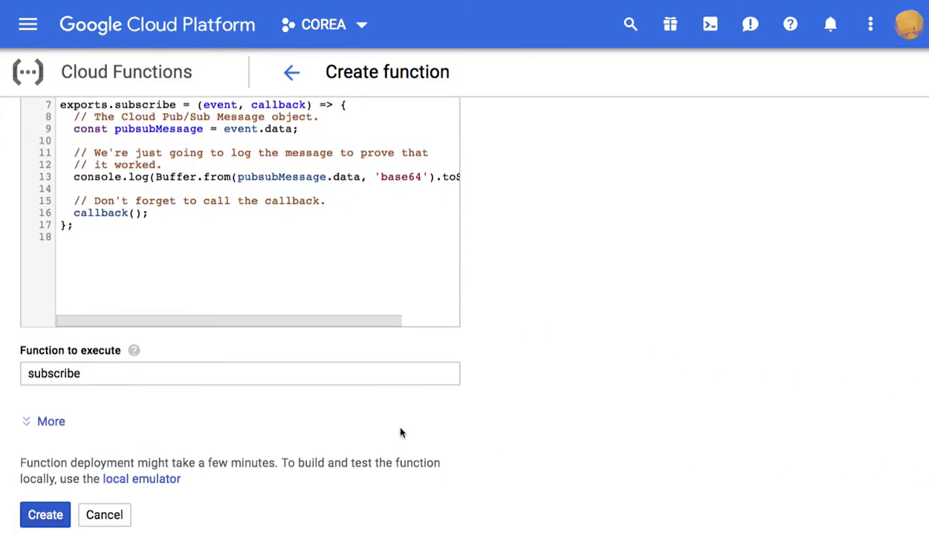
click(45, 515)
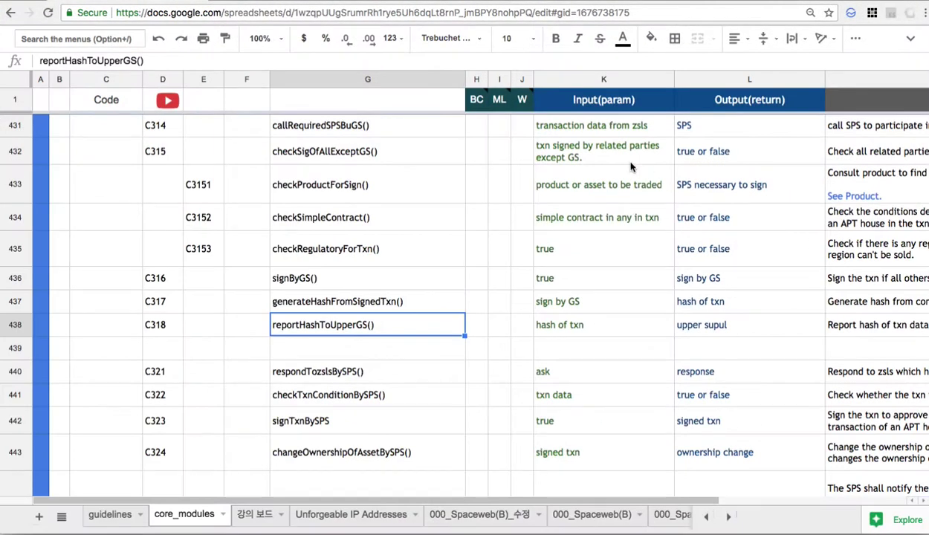
Step: In Google Sheets, open the 강의 보드 sheet and examine the _app controller, JS dictionary and JS function group in the Cloud Functions diagram
click(255, 514)
click(412, 298)
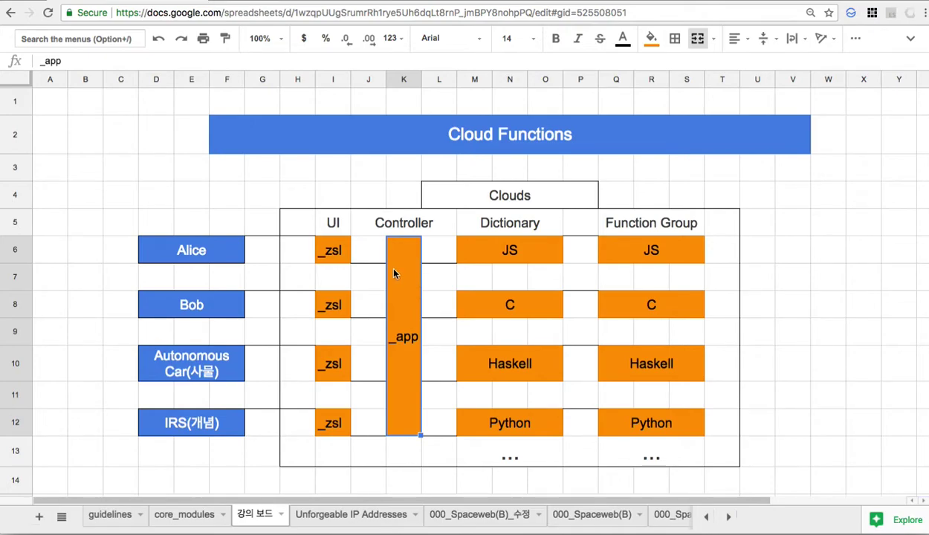
click(495, 251)
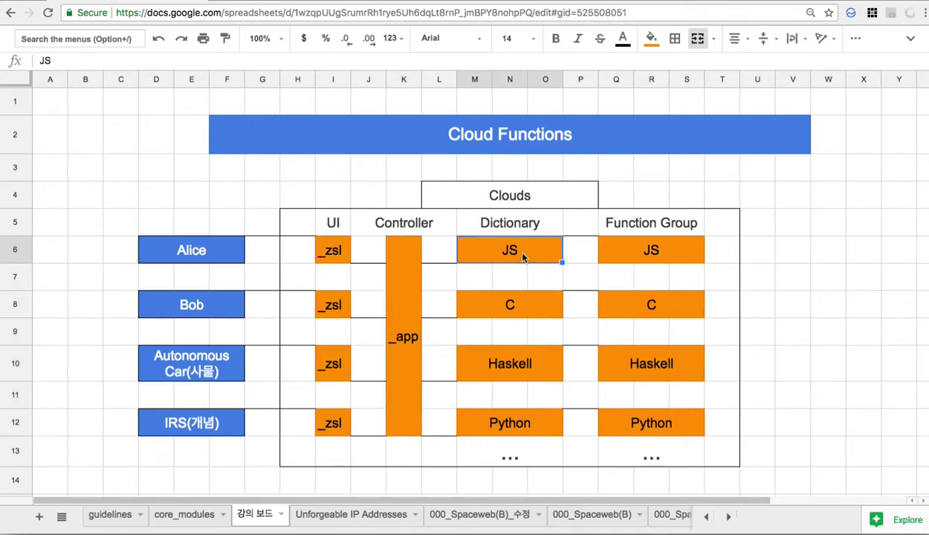
drag(504, 232, 506, 253)
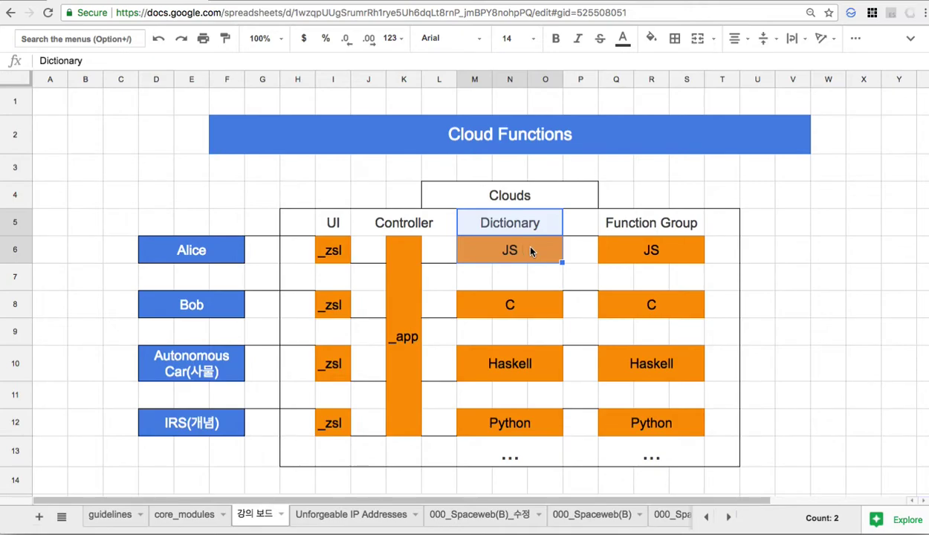
click(531, 251)
click(637, 251)
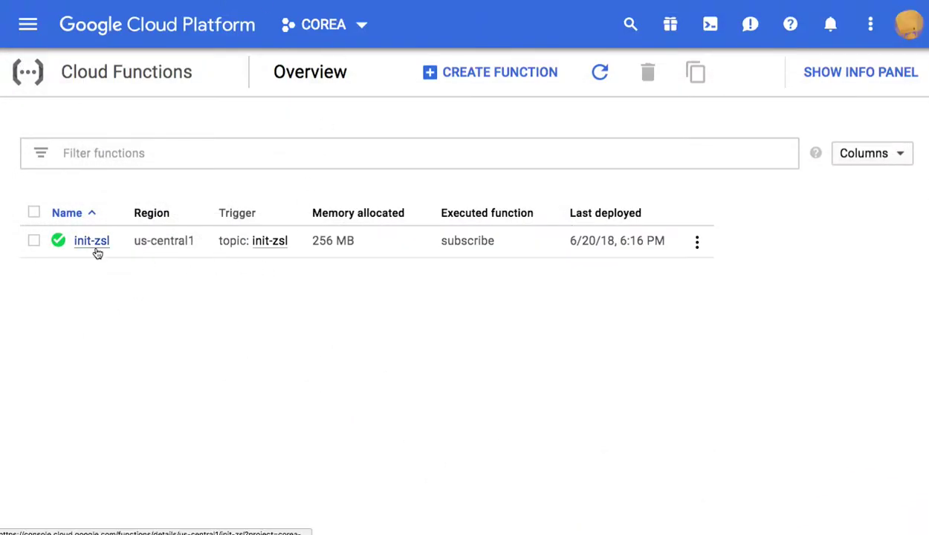
Step: In the Cloud Functions console, open testing for init-zsl and put a blank line between the triggering event's braces
click(697, 241)
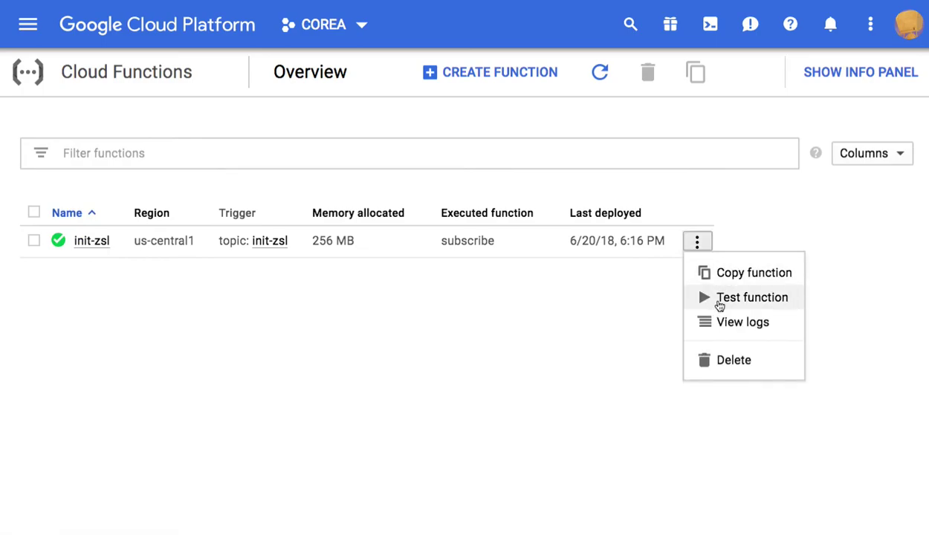
click(720, 301)
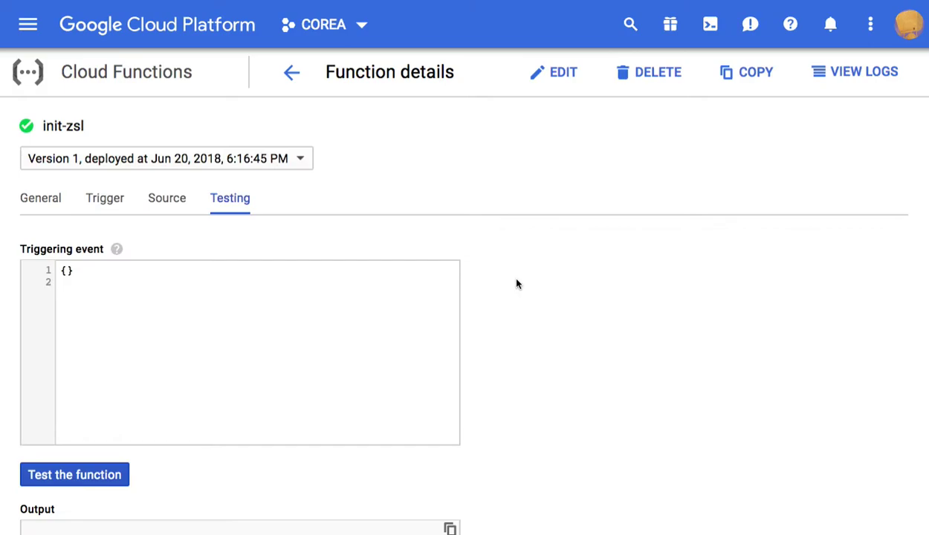
click(66, 272)
key(Return)
Step: Check the data property of pubsubMessage in the source code of init-zsl
click(168, 199)
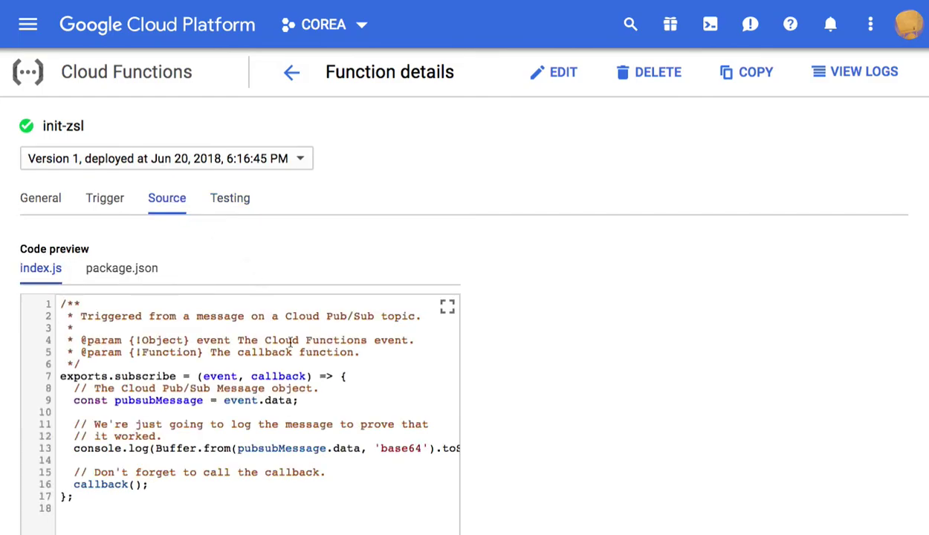
scroll(332, 443, right, 1)
double_click(299, 448)
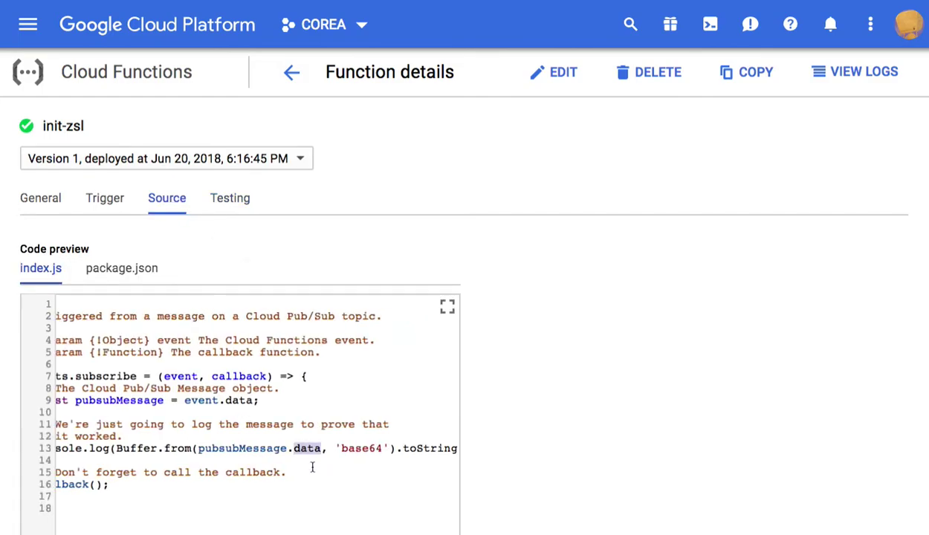
Step: Enter "data":"Team Jupeter" between the triggering event's braces and test the function
click(237, 200)
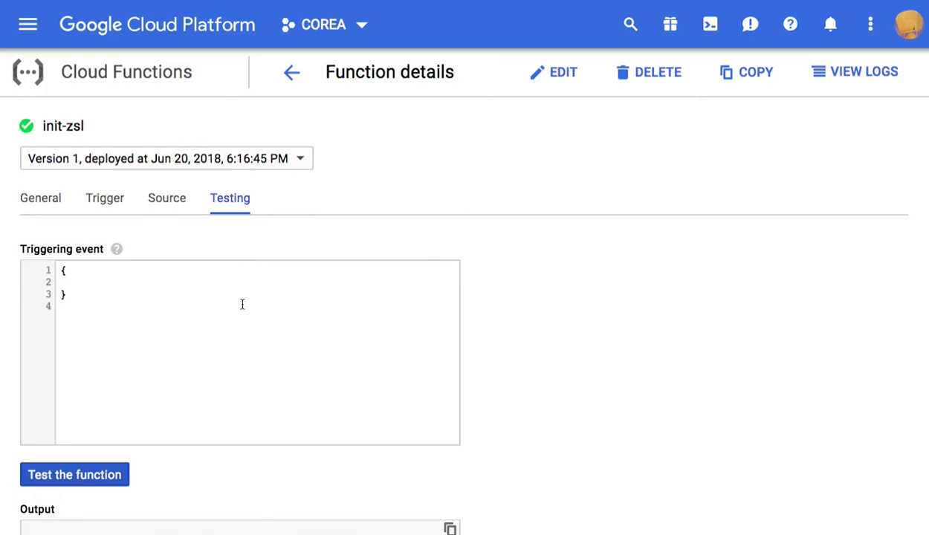
click(90, 282)
text("":)
click(65, 281)
text(data":)
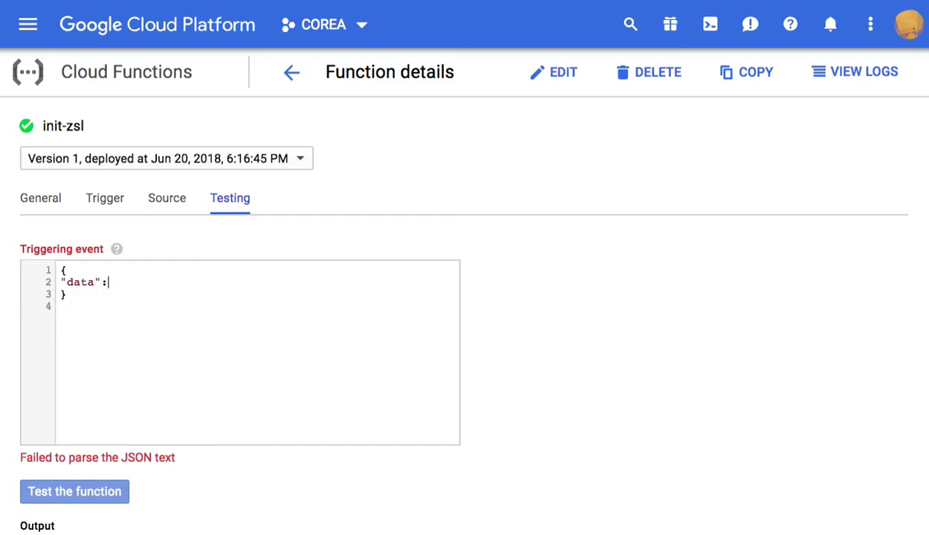
text("Team Jupeter)
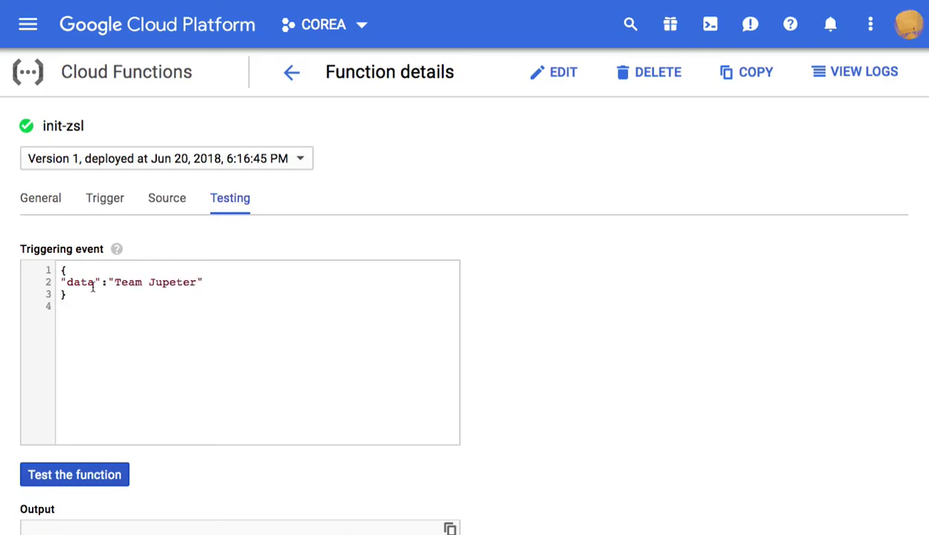
click(64, 477)
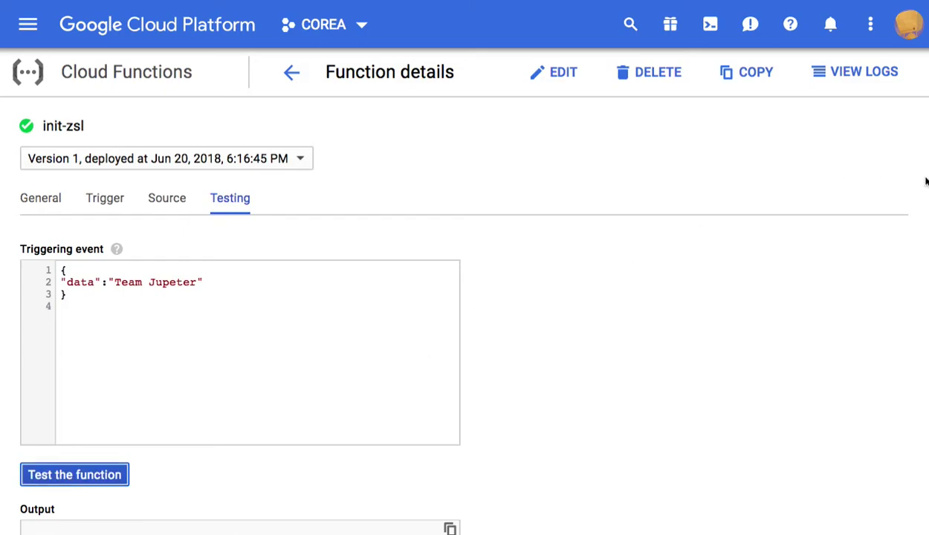
scroll(461, 313, down, 3)
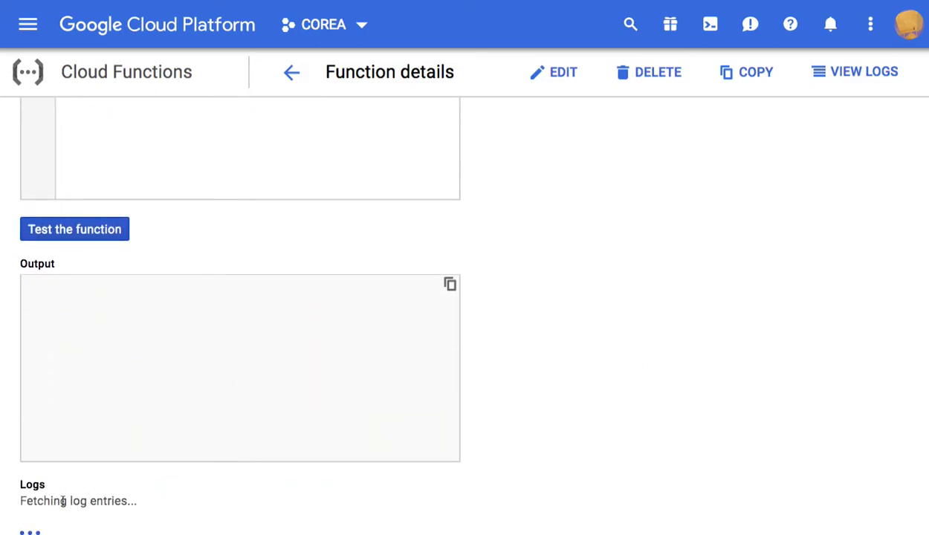
scroll(104, 421, up, 3)
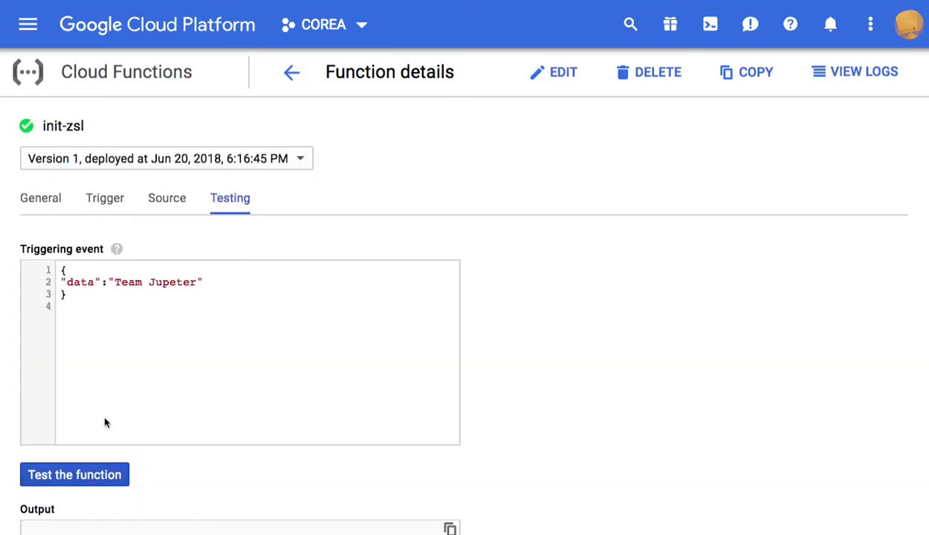
Step: Review the console.log call in the init-zsl source, returning to it from the Cloud Pub/Sub tutorial page
click(159, 205)
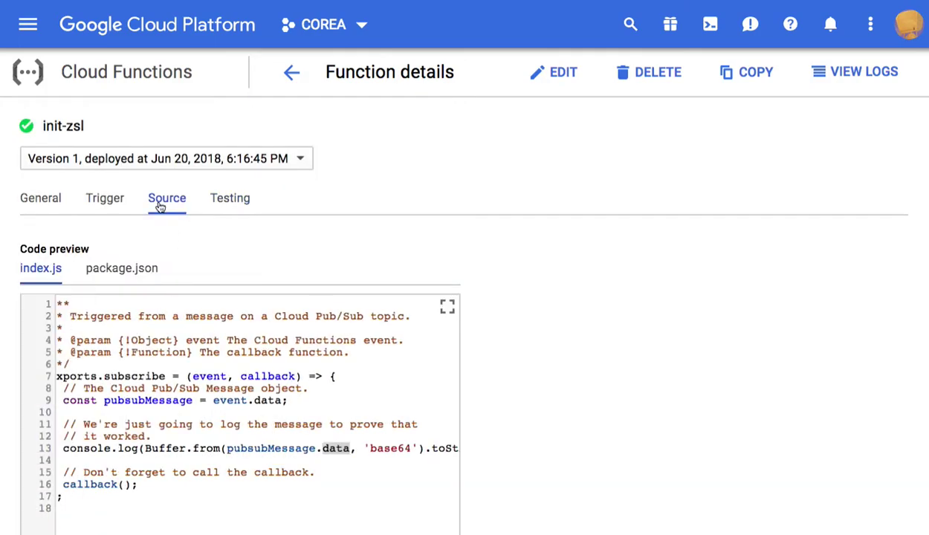
drag(90, 449, 138, 448)
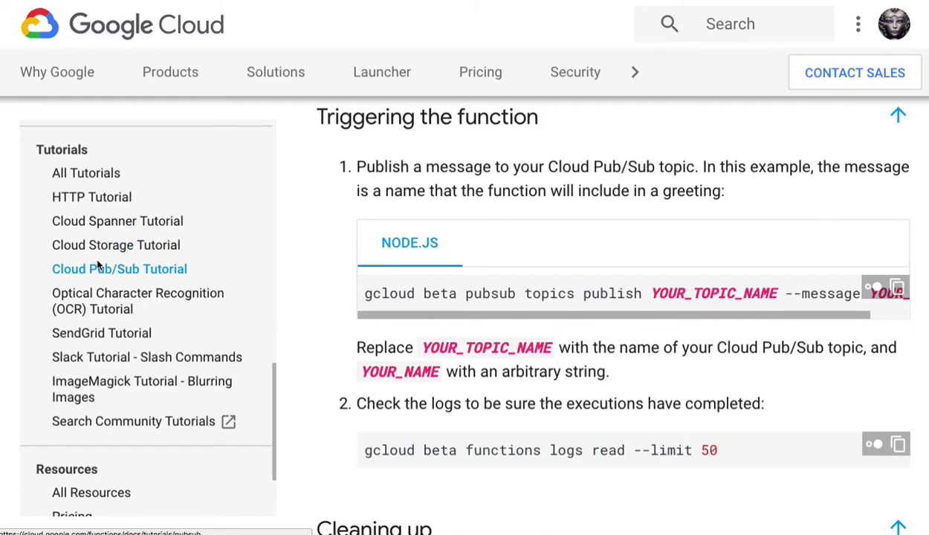
click(439, 2)
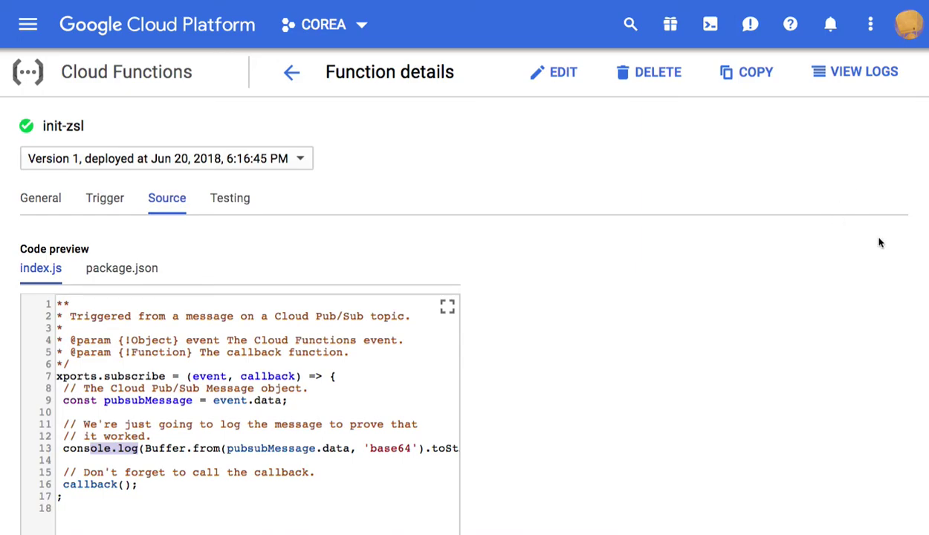
scroll(906, 272, down, 2)
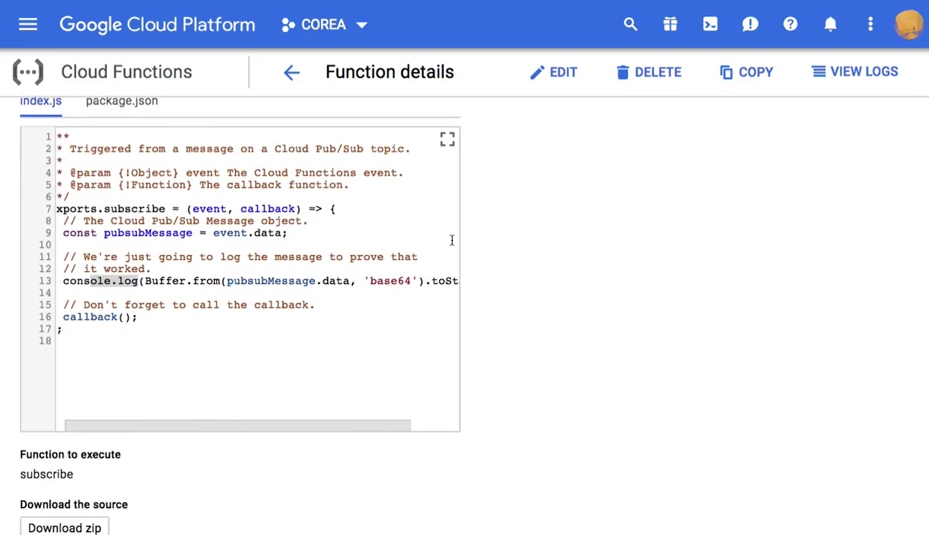
scroll(301, 160, up, 2)
Step: Check the output and log entries of the init-zsl test run
click(248, 201)
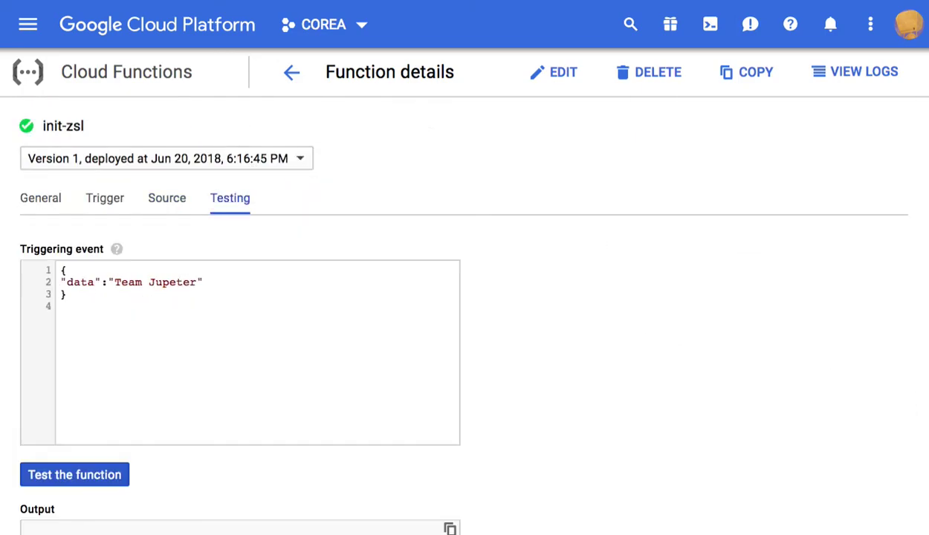
scroll(465, 312, down, 4)
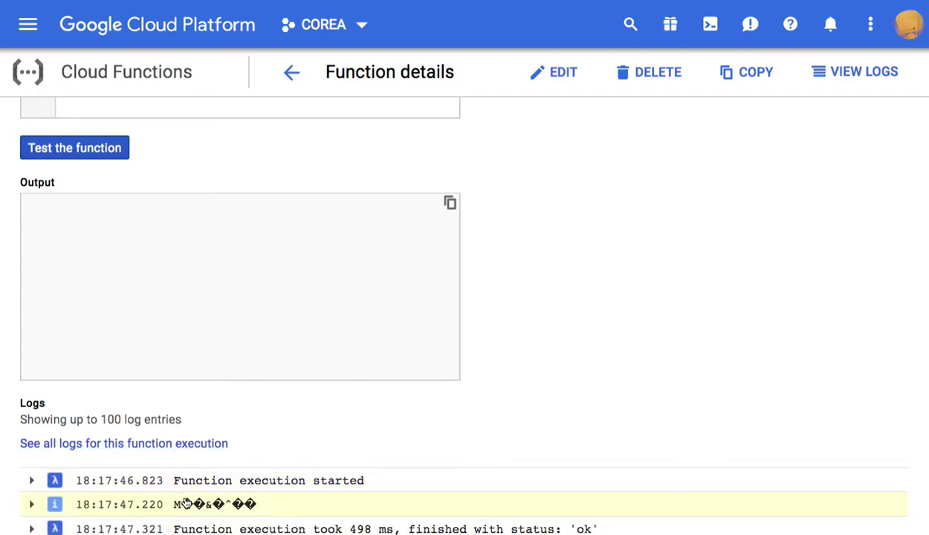
scroll(214, 508, up, 5)
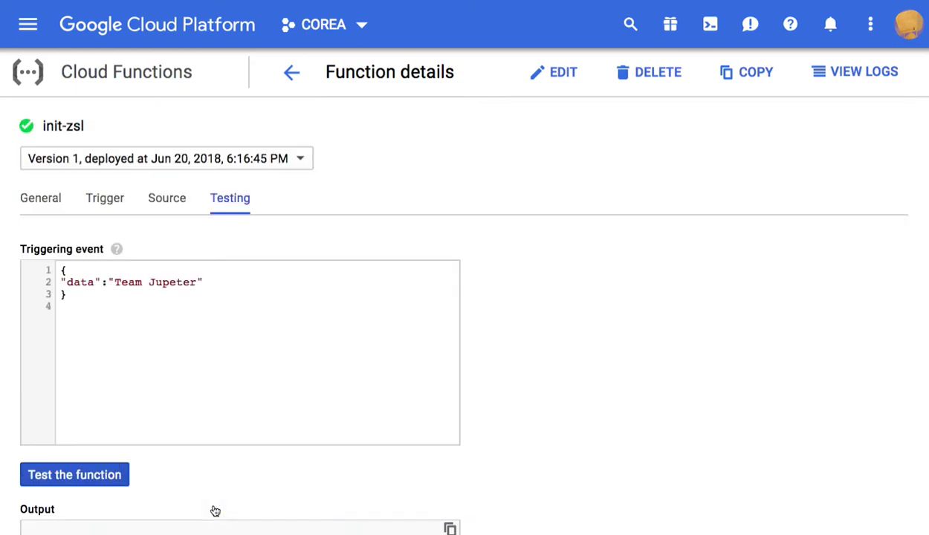
Step: Examine the 'base64' argument and the toString() call in the console.log line of the function's source
click(168, 199)
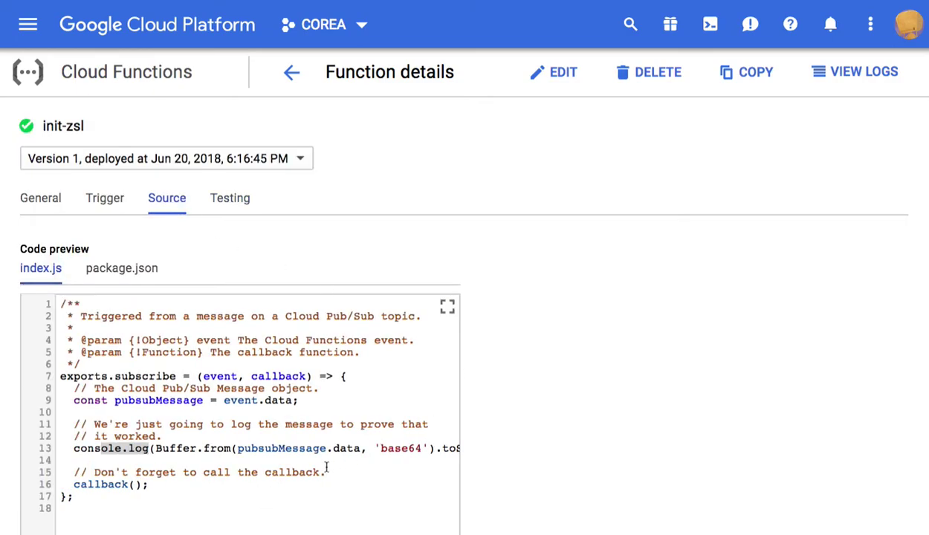
click(338, 449)
drag(381, 449, 421, 450)
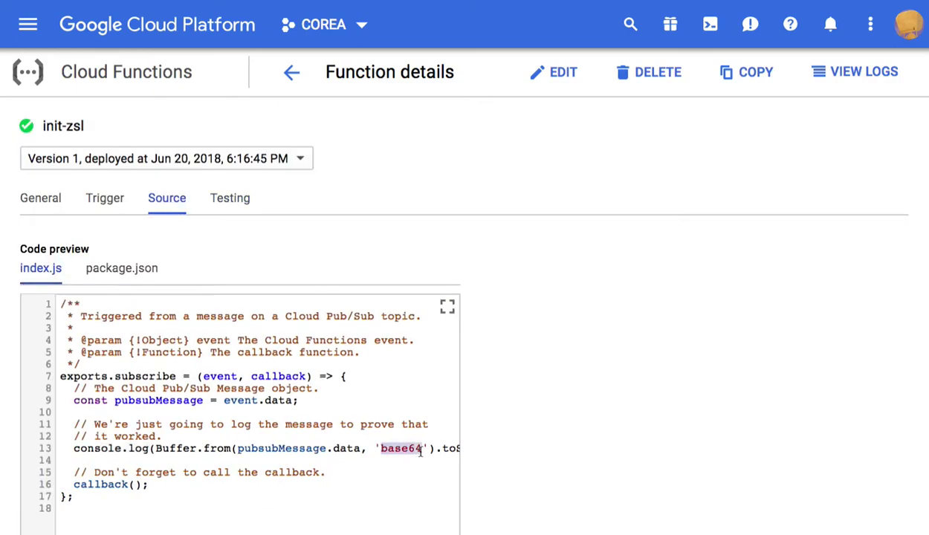
scroll(272, 439, right, 2)
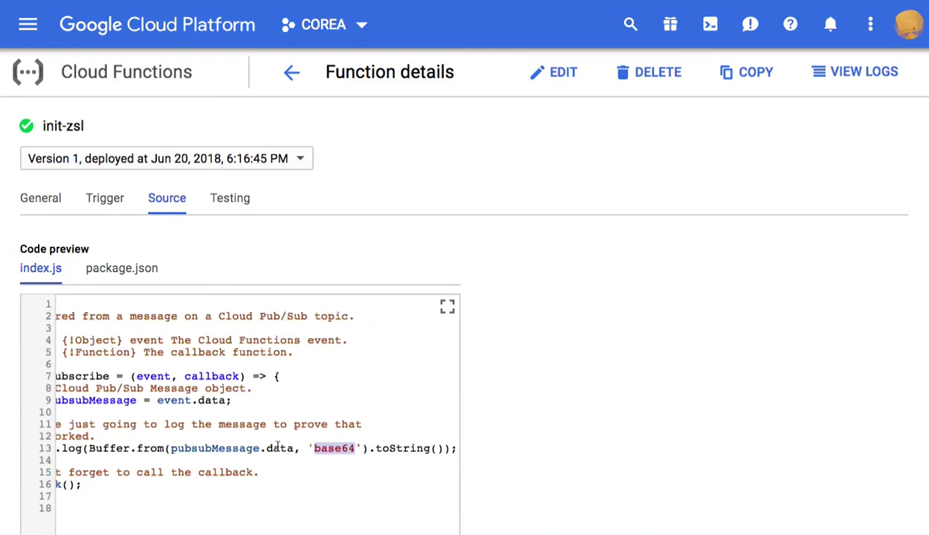
double_click(387, 449)
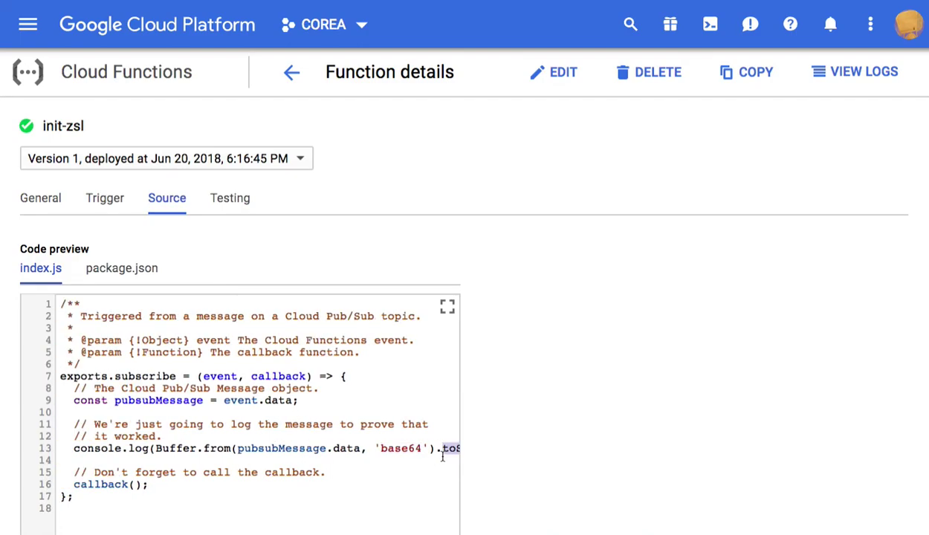
drag(443, 456, 441, 459)
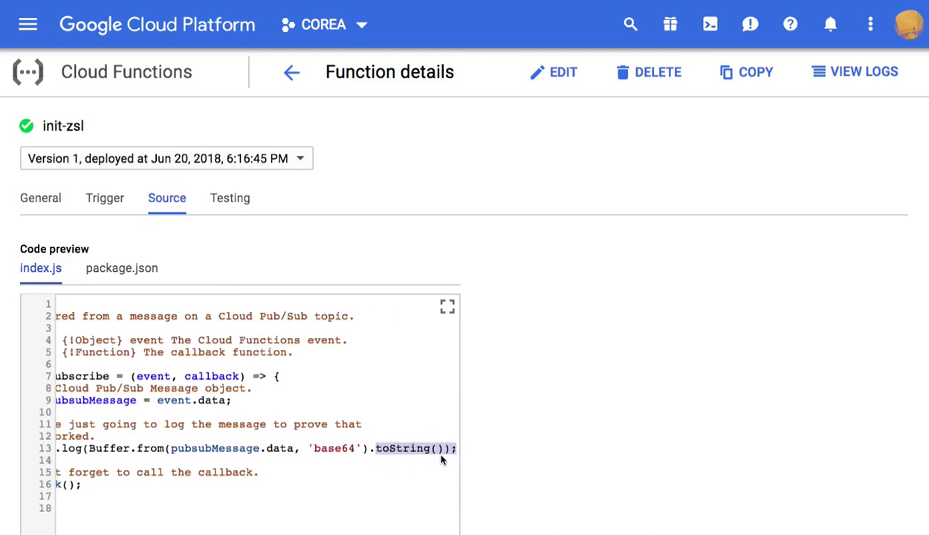
Step: Switch to the Base64 encoding site, encode the text "Team Jupeter" to Base64, and copy the encoded string
click(314, 449)
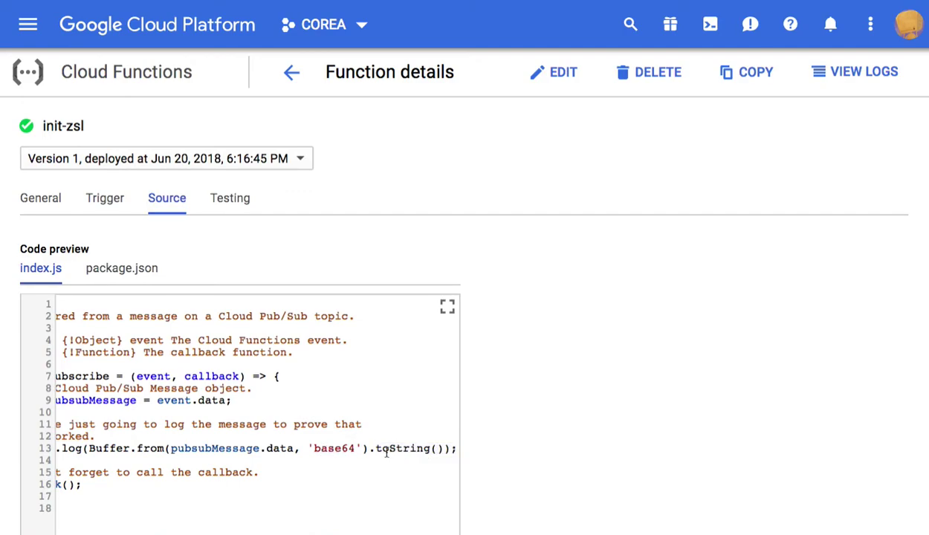
drag(373, 450, 420, 456)
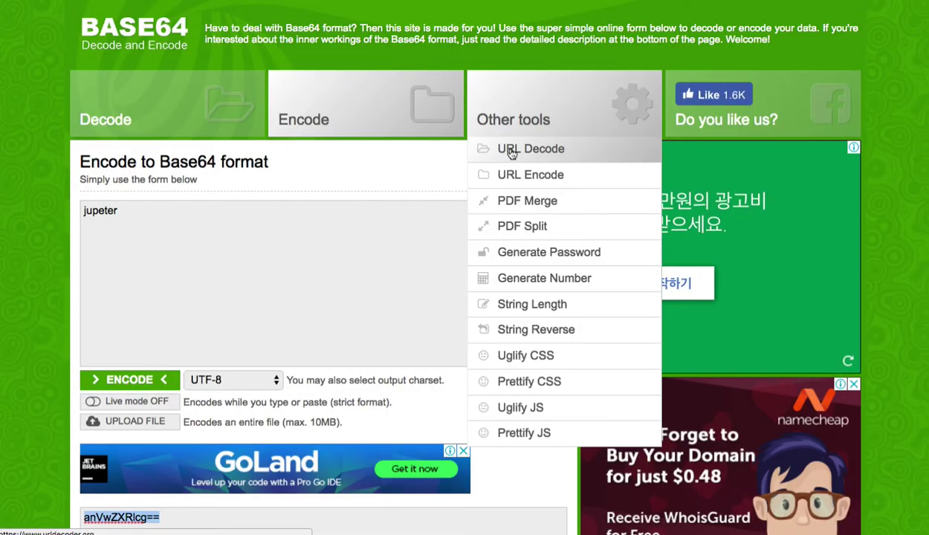
click(115, 214)
double_click(127, 215)
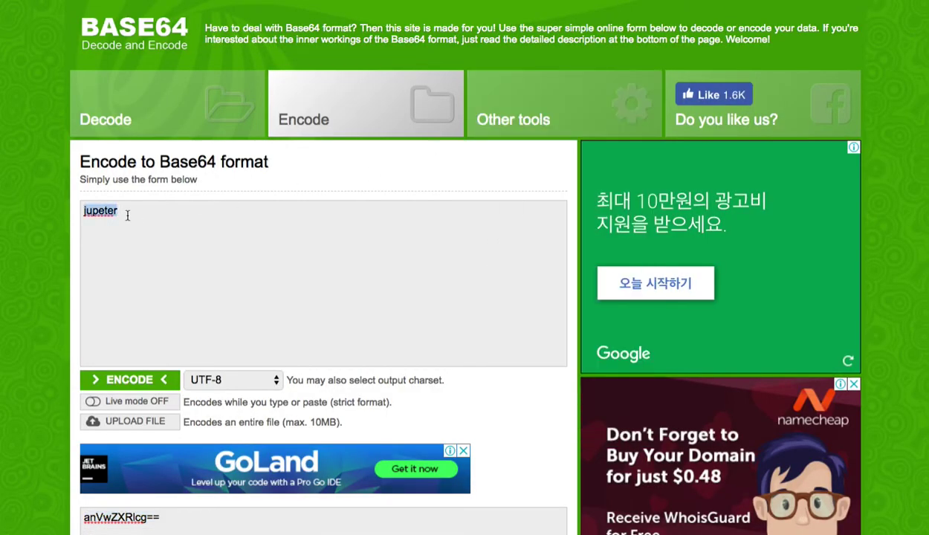
key(Left)
text(Team)
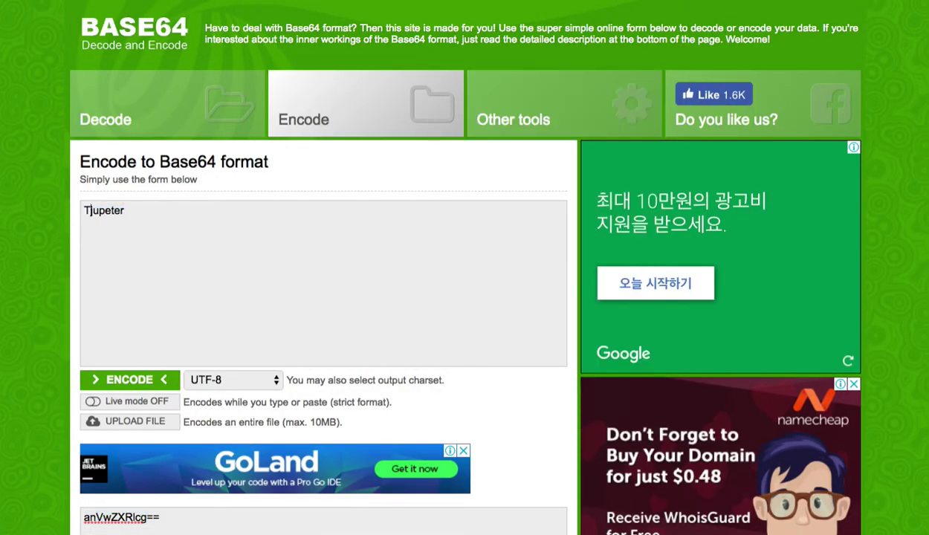
key(Delete)
text(J)
click(115, 380)
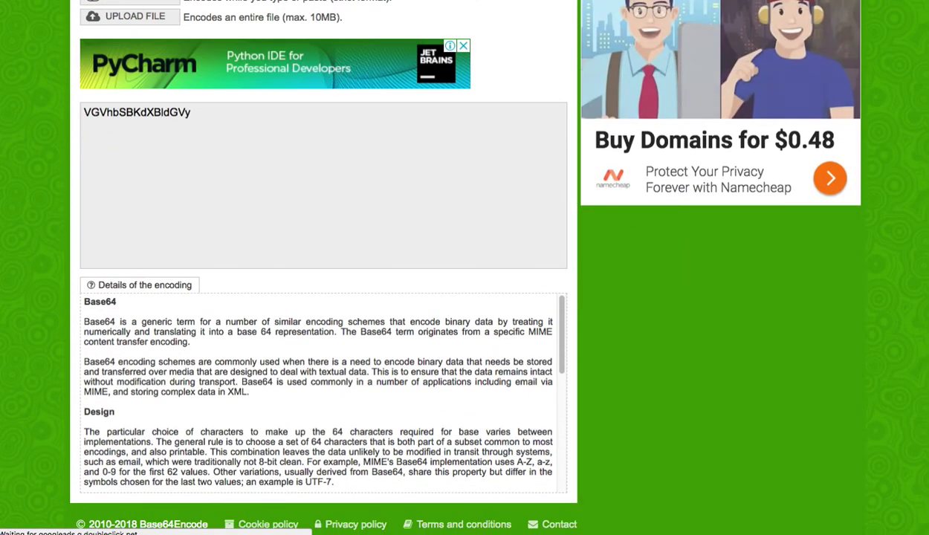
drag(229, 116, 77, 118)
key(ctrl+c)
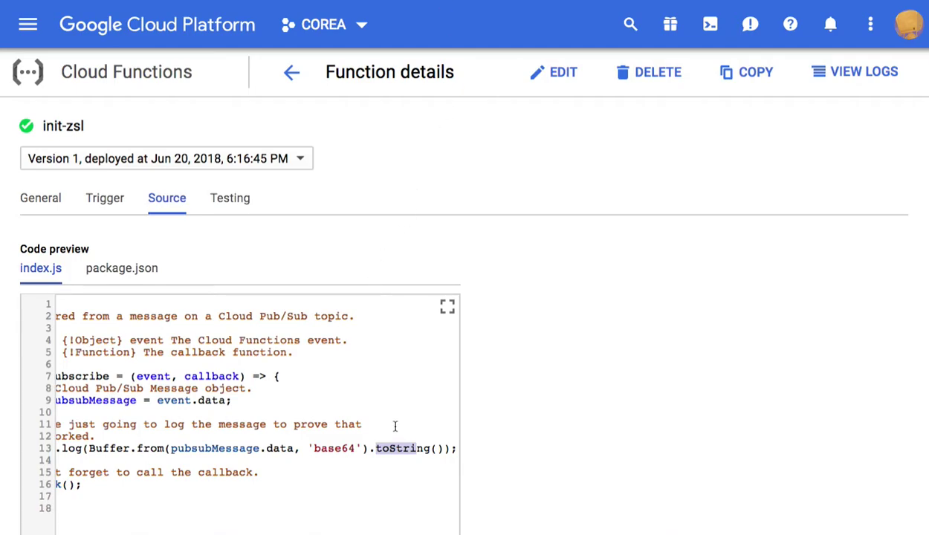
Step: Replace the data value in the init-zsl triggering event with the copied "VGVhbSBKdXBldGVy" and test the function
click(233, 199)
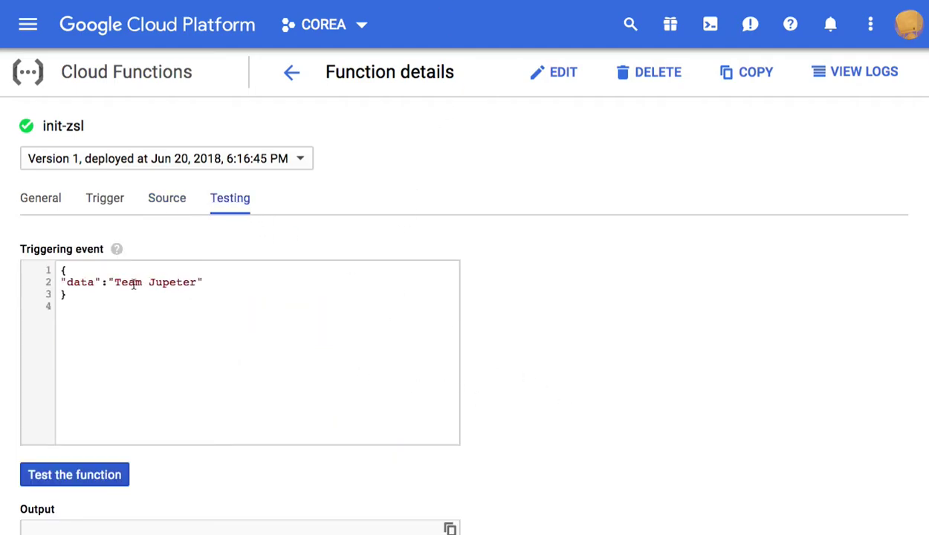
drag(113, 283, 212, 294)
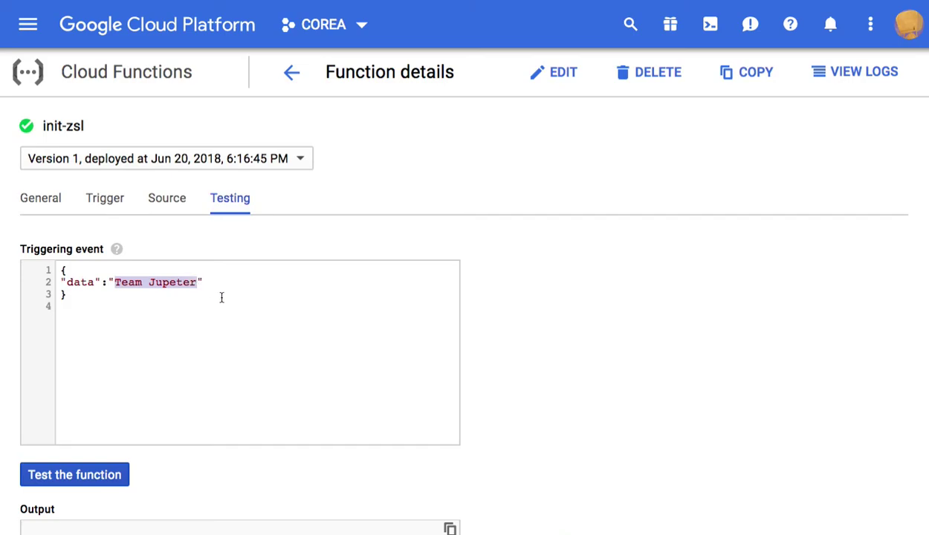
key(ctrl+v)
click(102, 475)
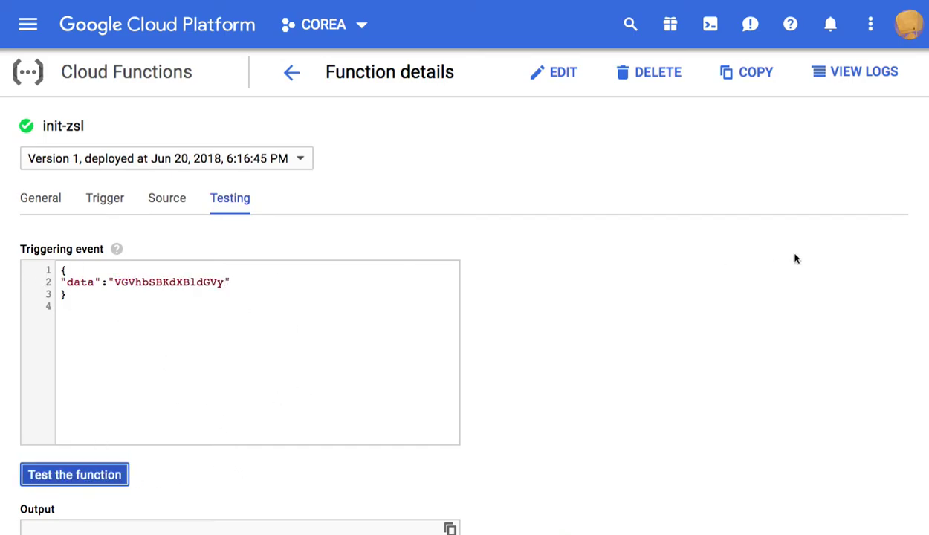
Step: Check the output and log entries of the test run with the Base64-encoded data
scroll(919, 390, down, 5)
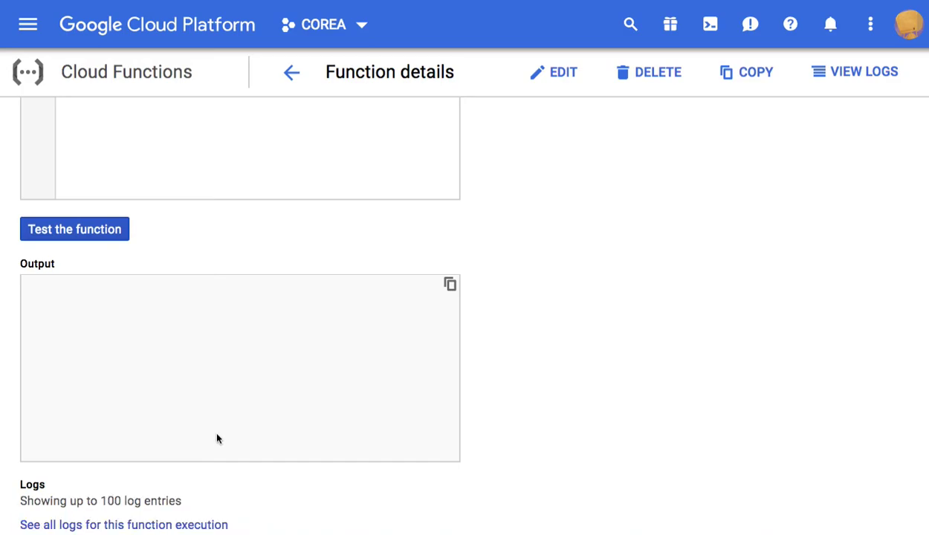
scroll(580, 435, down, 2)
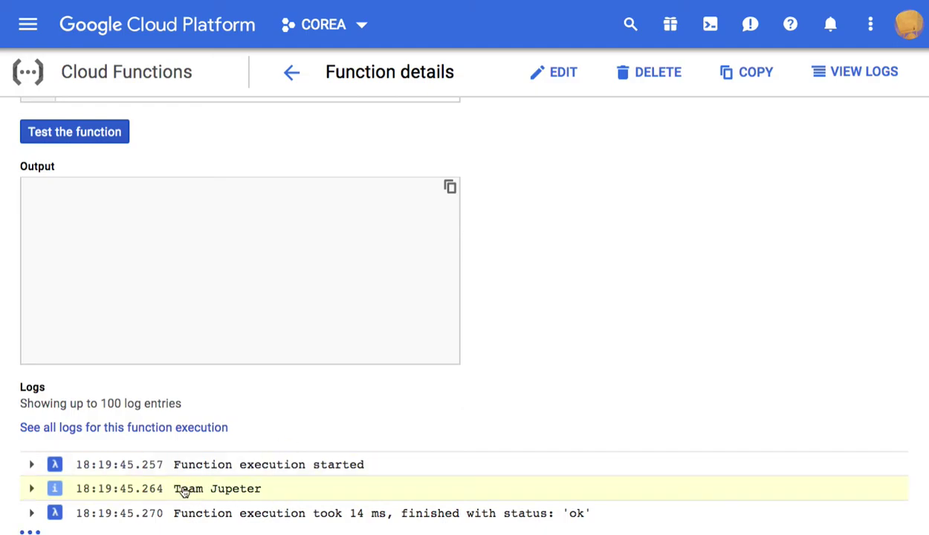
scroll(530, 323, up, 5)
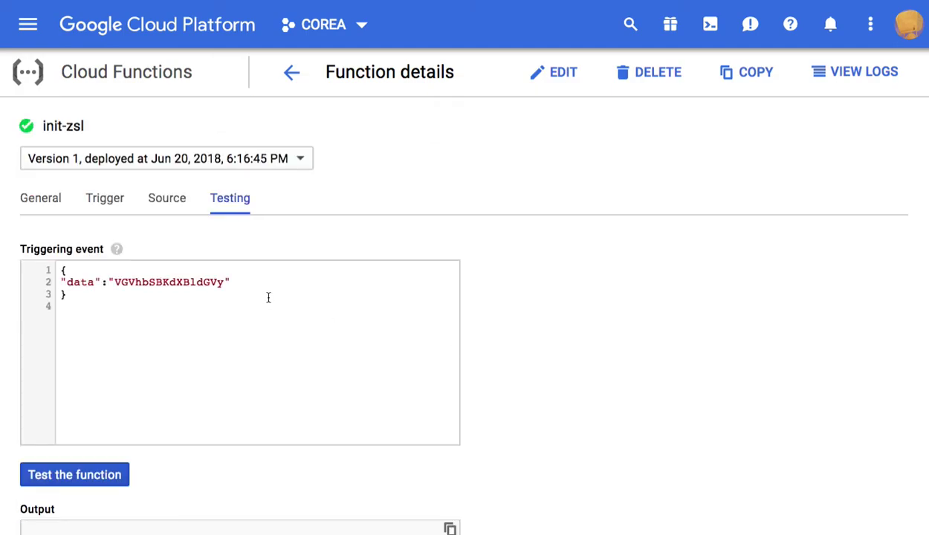
Step: Review the 'base64' argument and the .toString() call in the console.log line of the init-zsl source
click(173, 199)
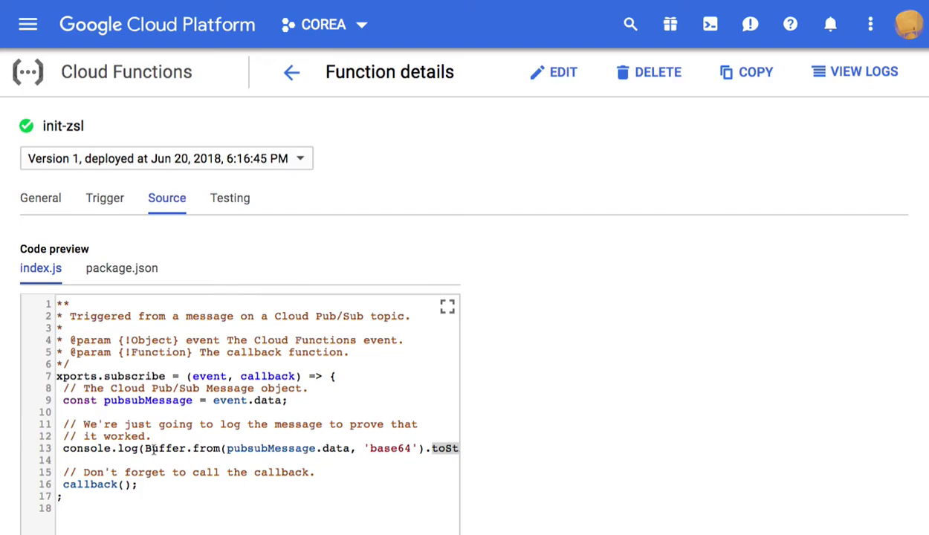
drag(352, 454, 411, 450)
scroll(368, 459, right, 1)
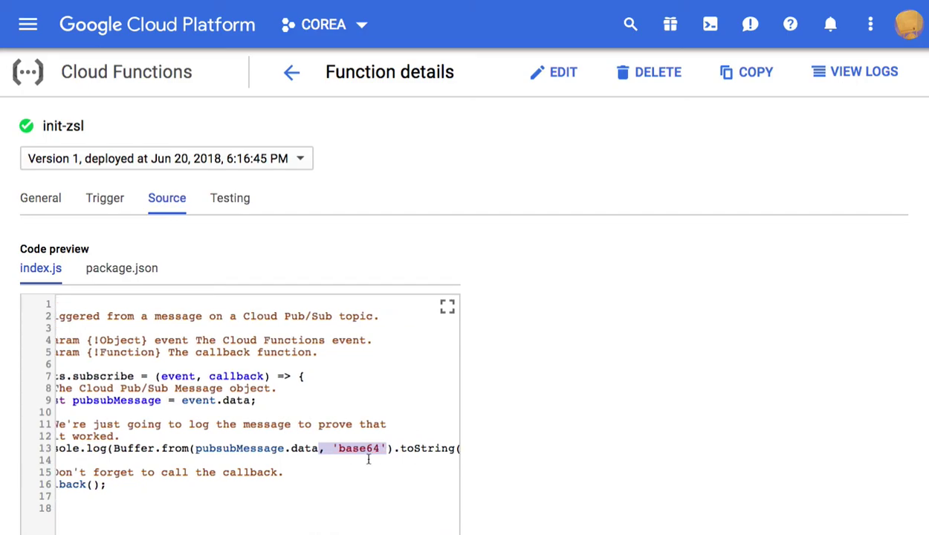
scroll(363, 460, right, 1)
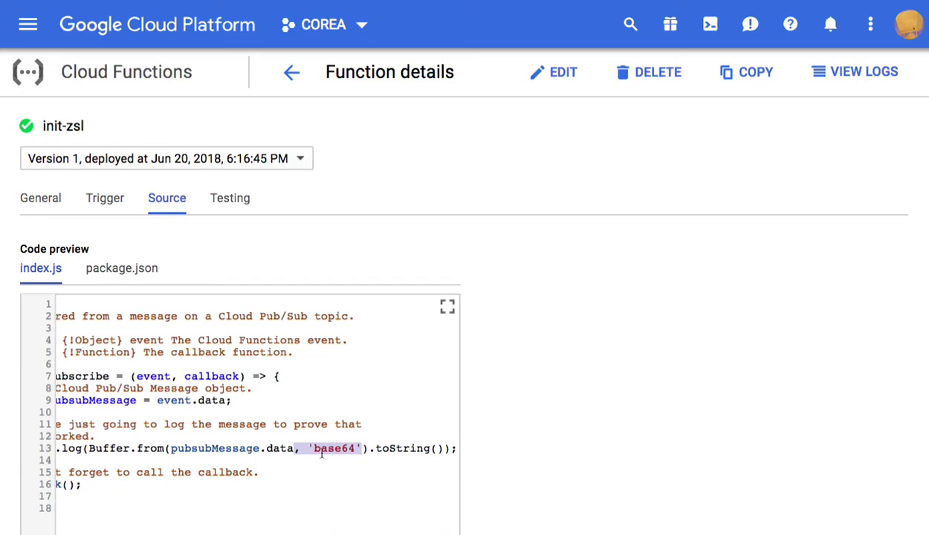
drag(369, 452, 444, 451)
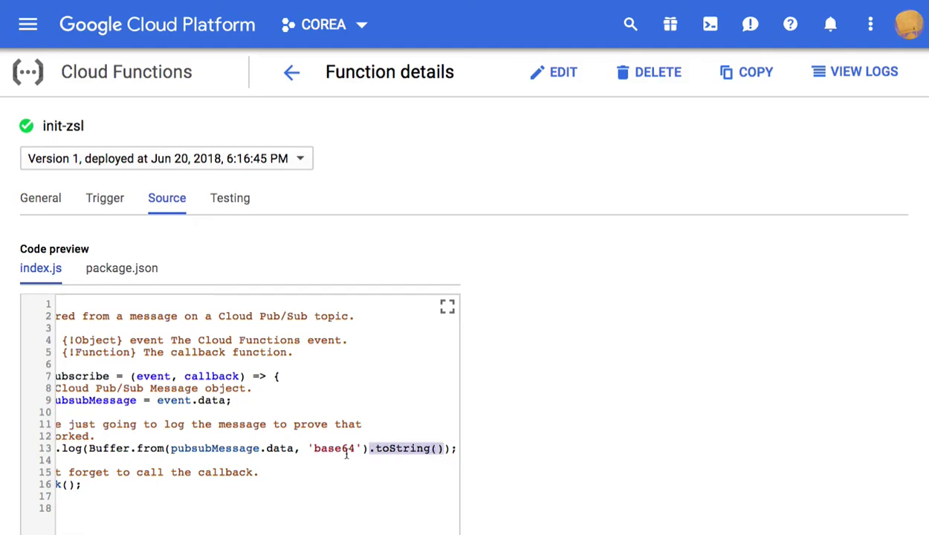
drag(295, 450, 444, 451)
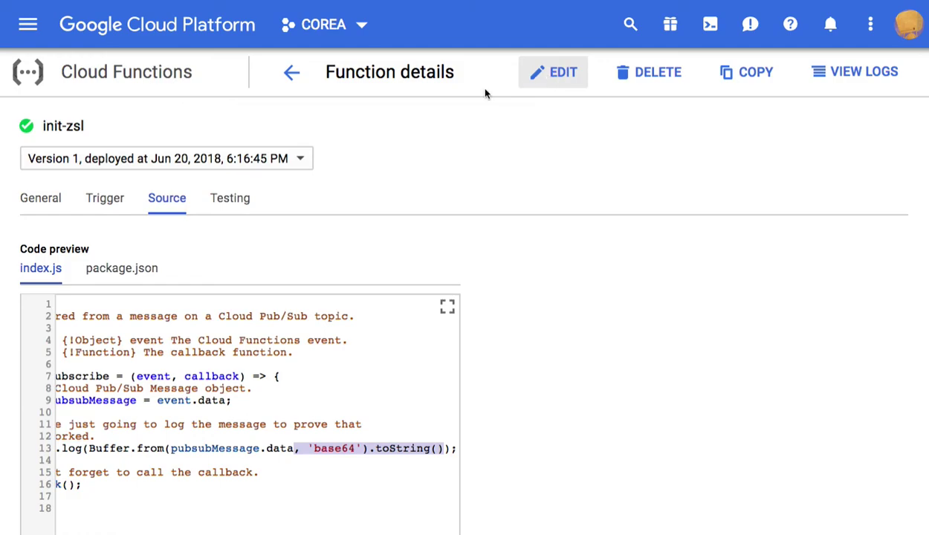
Step: Set the data value in the init-zsl triggering event to "Team Jupeter"
click(234, 200)
double_click(178, 282)
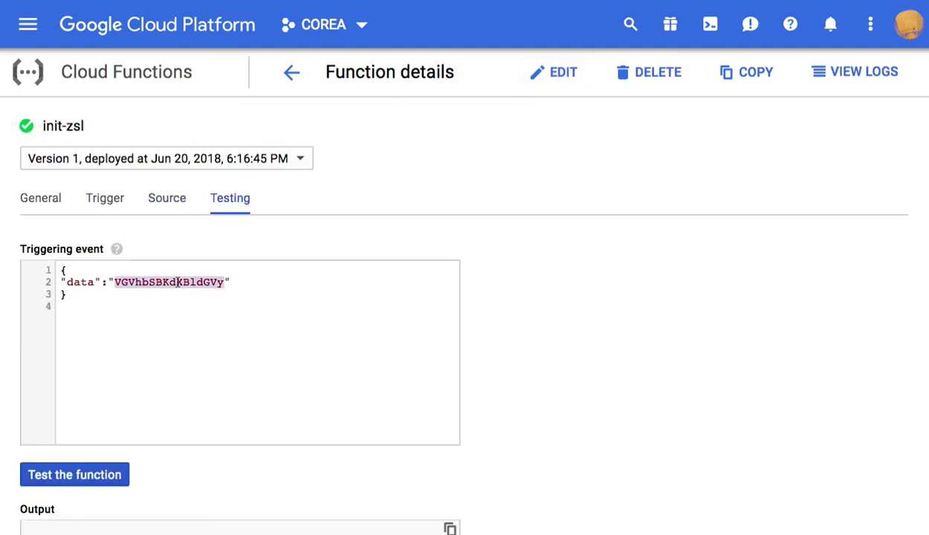
text(Tsea)
key(BackSpace)
key(BackSpace)
key(BackSpace)
text(eam Jupeter)
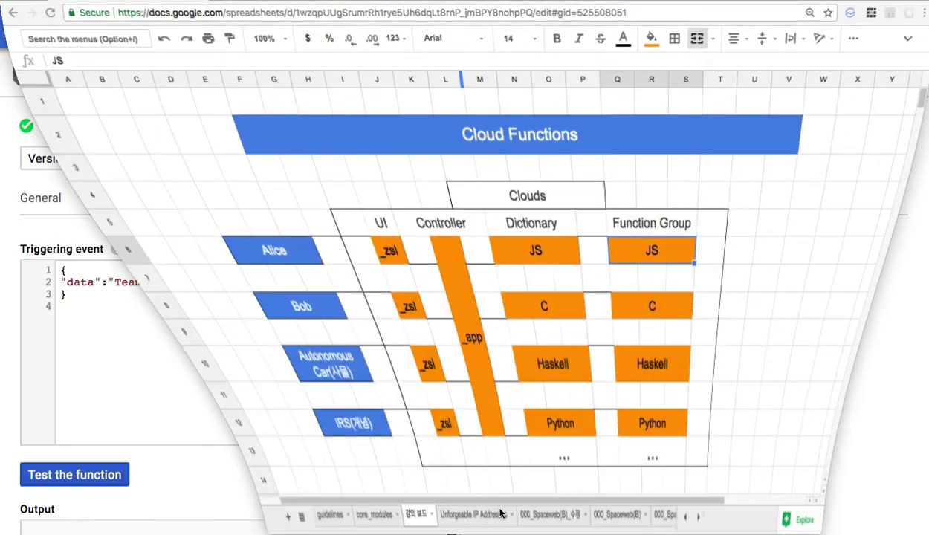
Step: Switch to the Google Sheets document and examine the name, input, output and summary of generateLedger() on the core_modules sheet
click(186, 516)
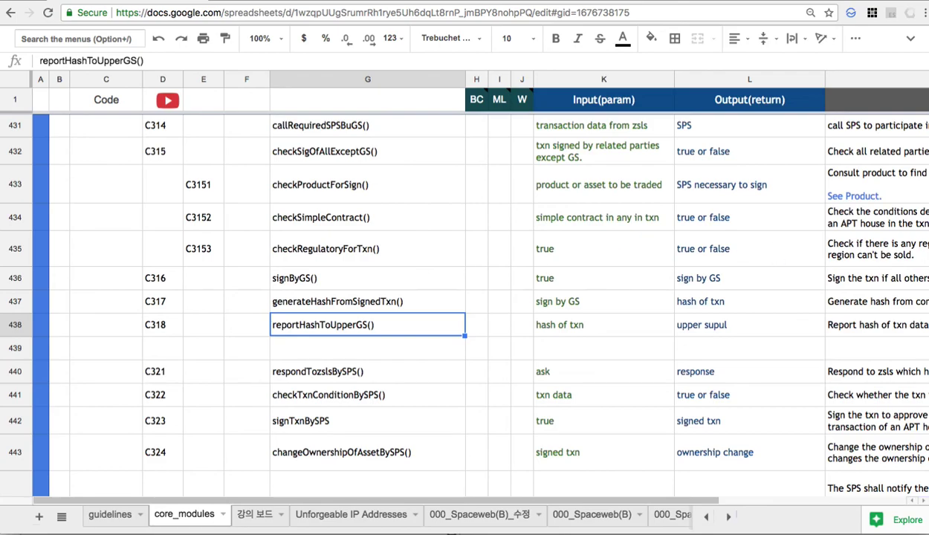
scroll(476, 305, down, 15)
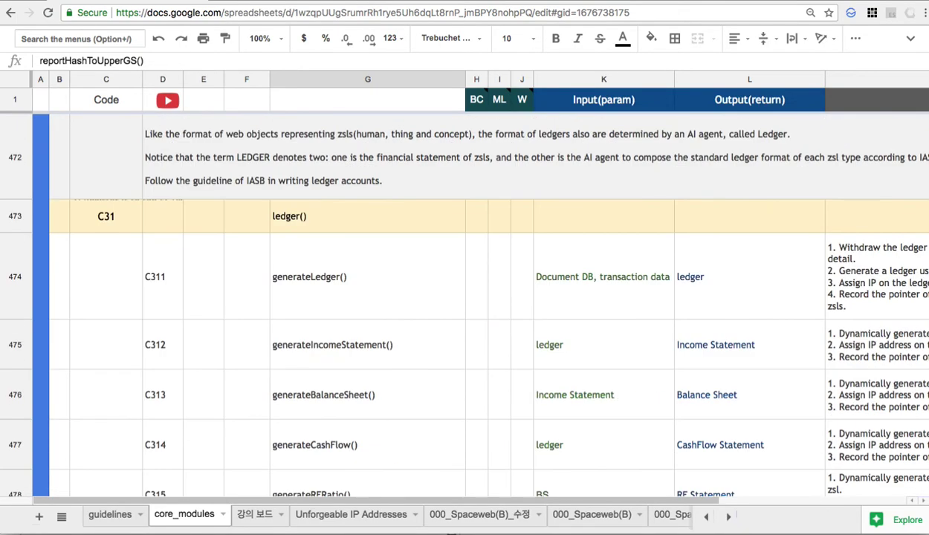
click(303, 276)
double_click(305, 273)
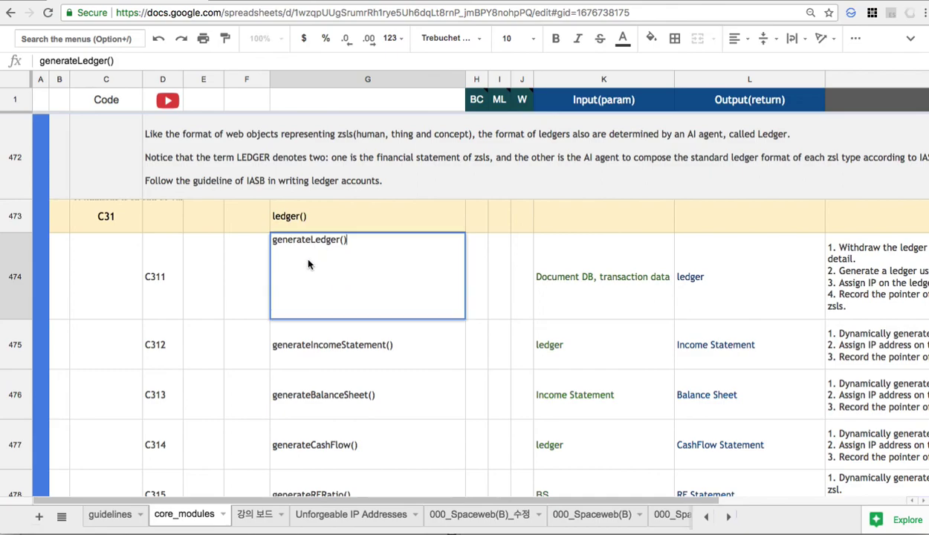
double_click(306, 240)
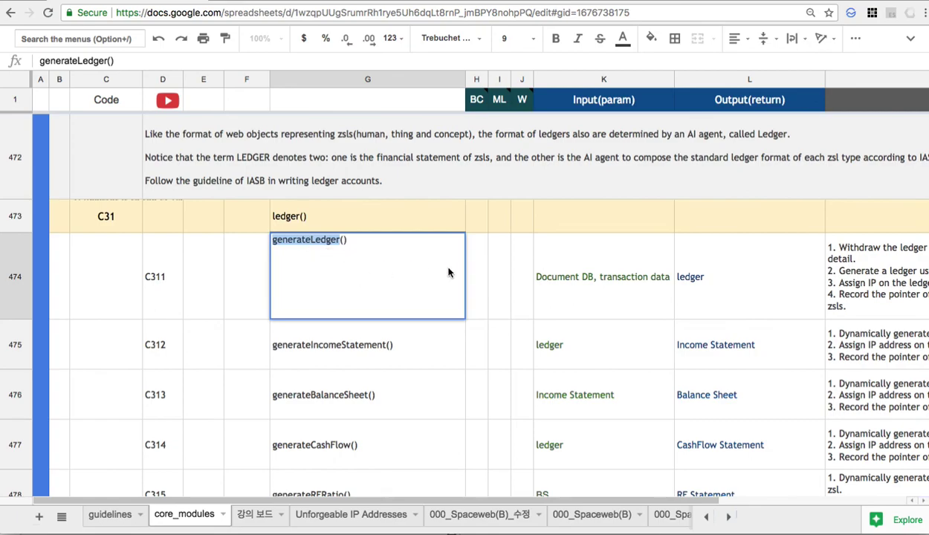
click(602, 285)
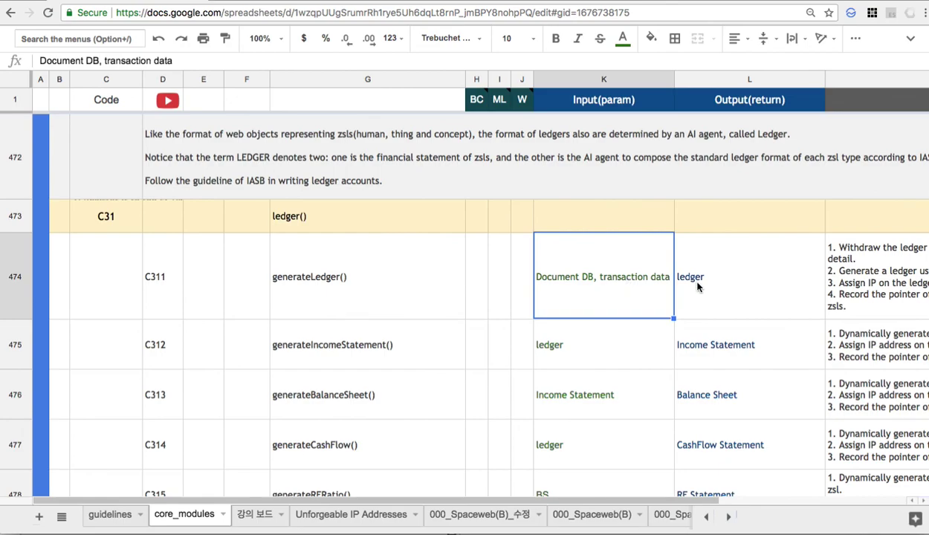
scroll(684, 286, right, 5)
click(536, 249)
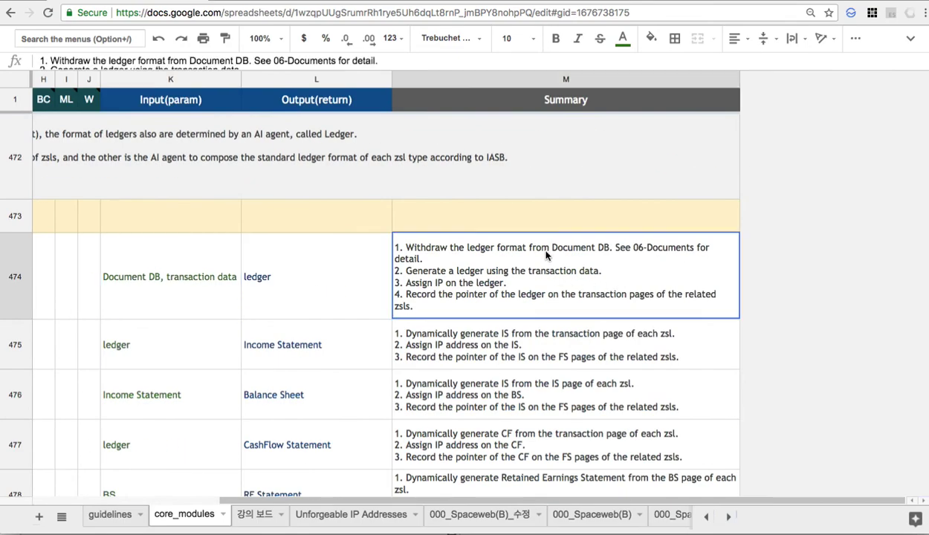
click(343, 285)
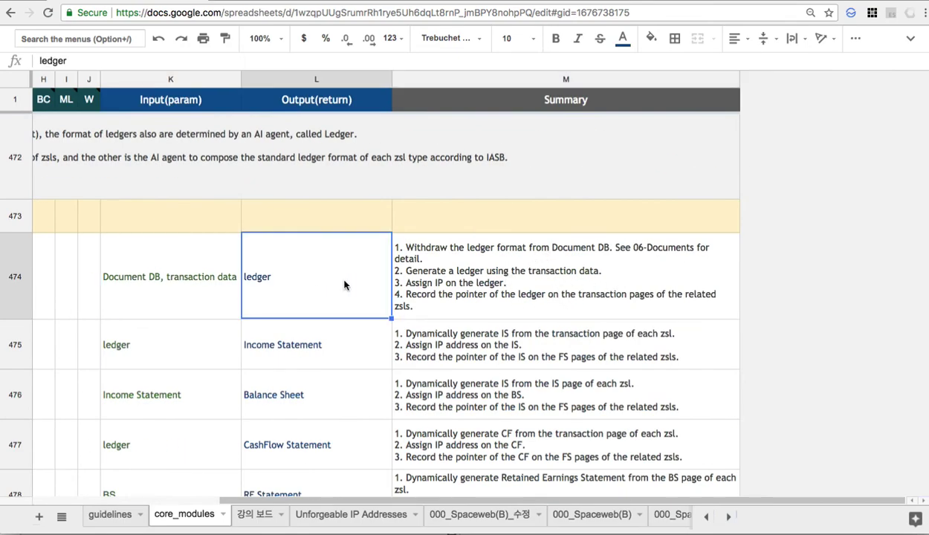
scroll(344, 284, left, 5)
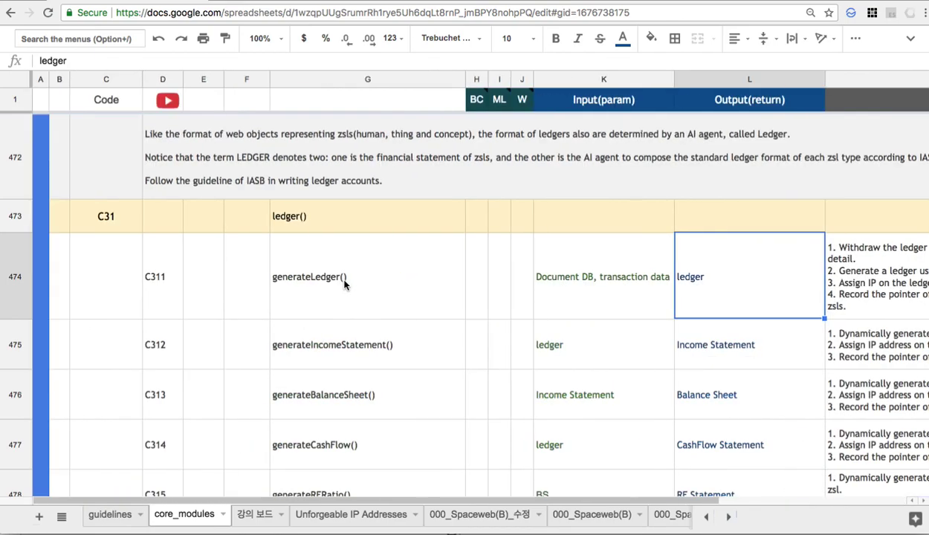